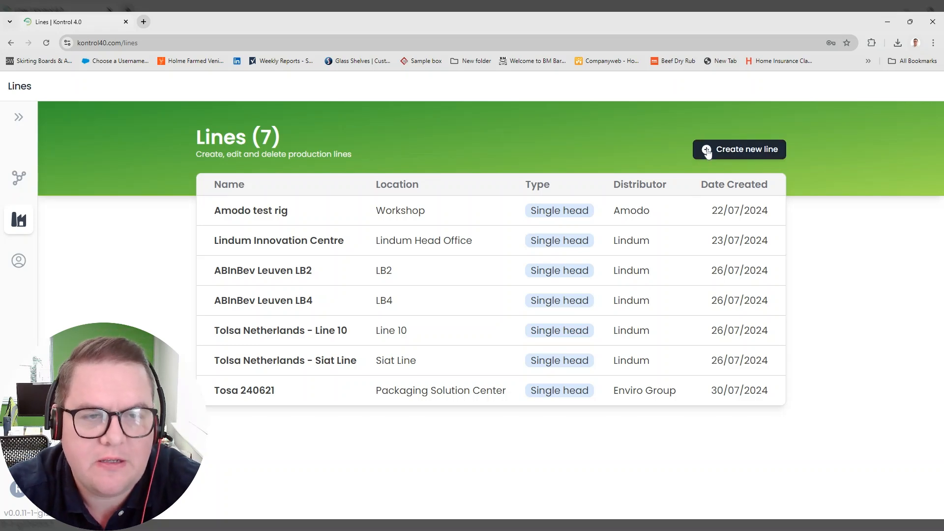
Start creating a new production line and name it "Test - Test 1"
{"action": "left_click", "coordinate": [748, 152]}
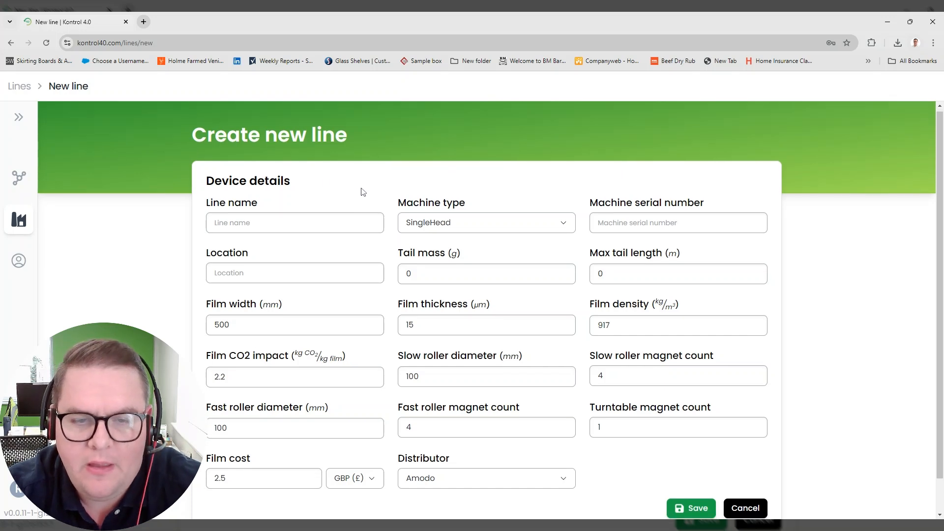
{"action": "scroll", "coordinate": [349, 175], "scroll_direction": "down", "scroll_amount": 1}
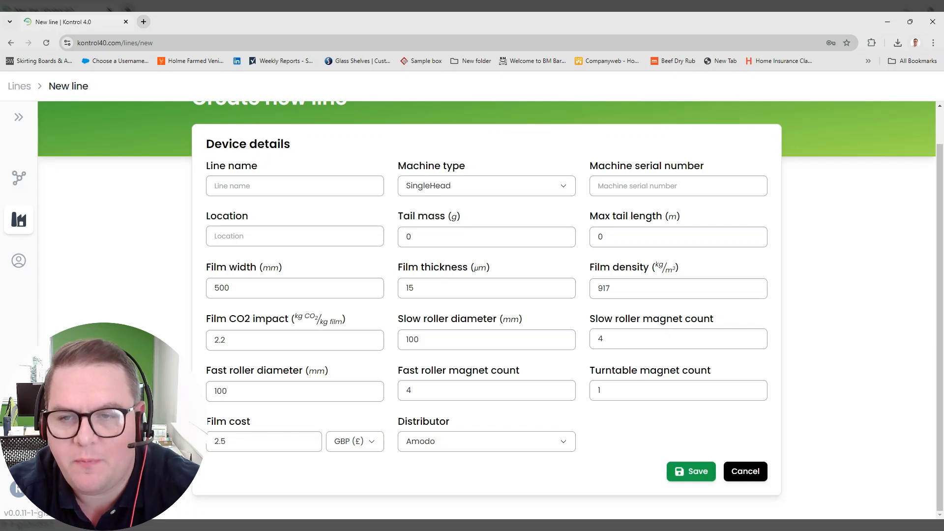
{"action": "left_click", "coordinate": [214, 186]}
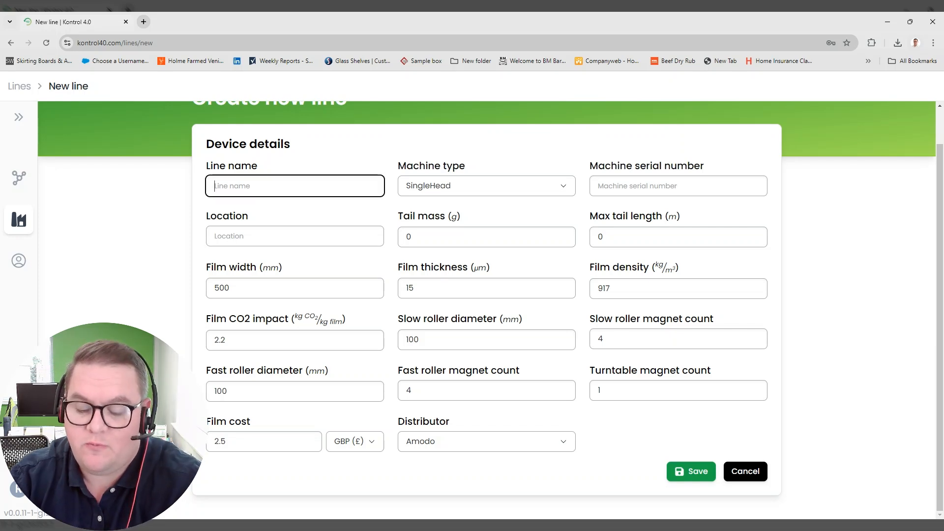
{"action": "type", "text": "T"}
{"action": "key", "text": "BackSpace"}
{"action": "type", "text": "Test "}
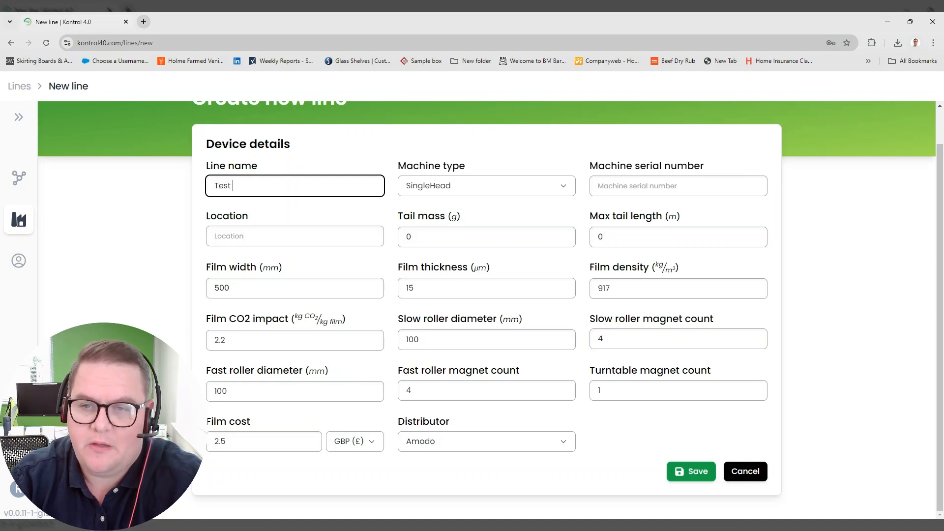
{"action": "type", "text": "- "}
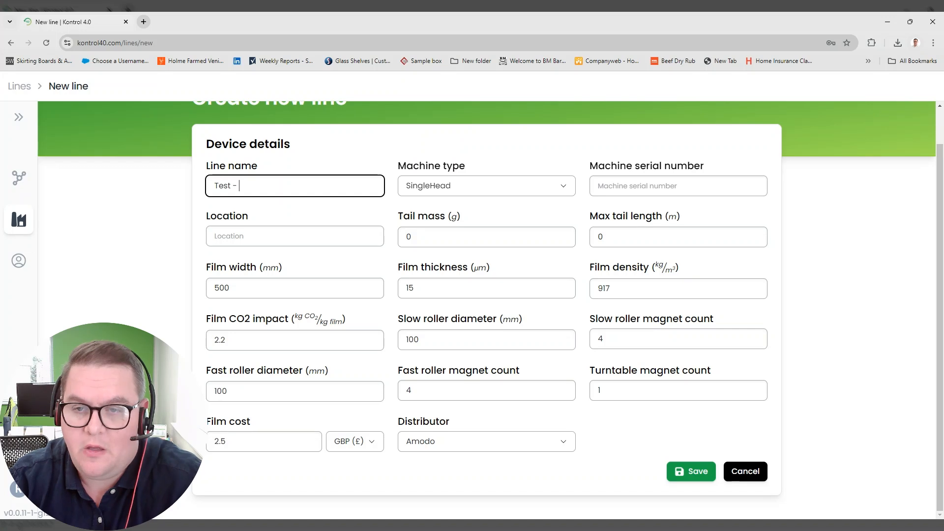
{"action": "type", "text": "Test"}
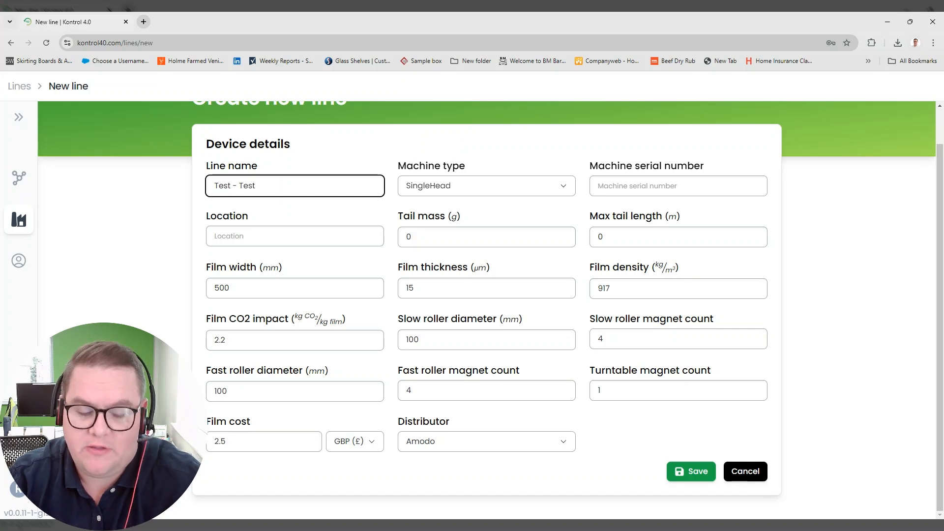
{"action": "type", "text": " 1"}
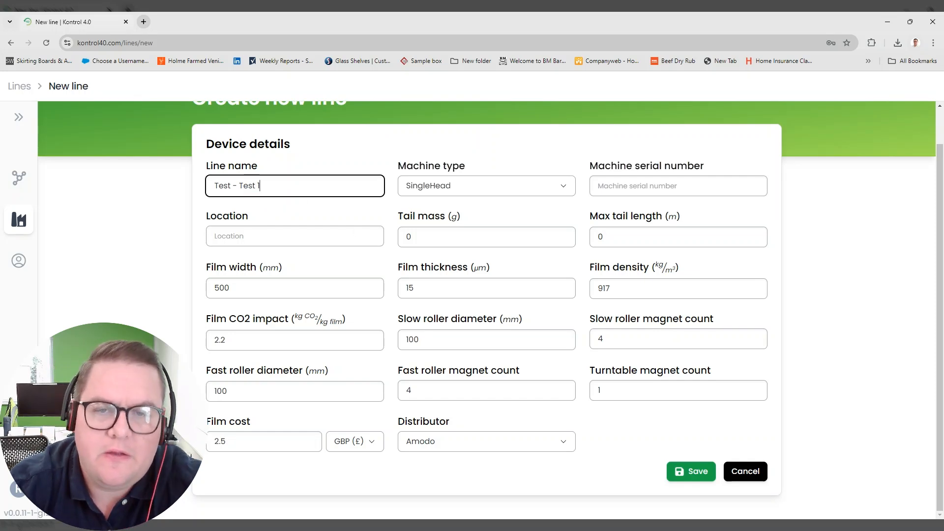
Choose SingleHead as the machine type and enter 123456 as the machine serial number
{"action": "left_click", "coordinate": [463, 194]}
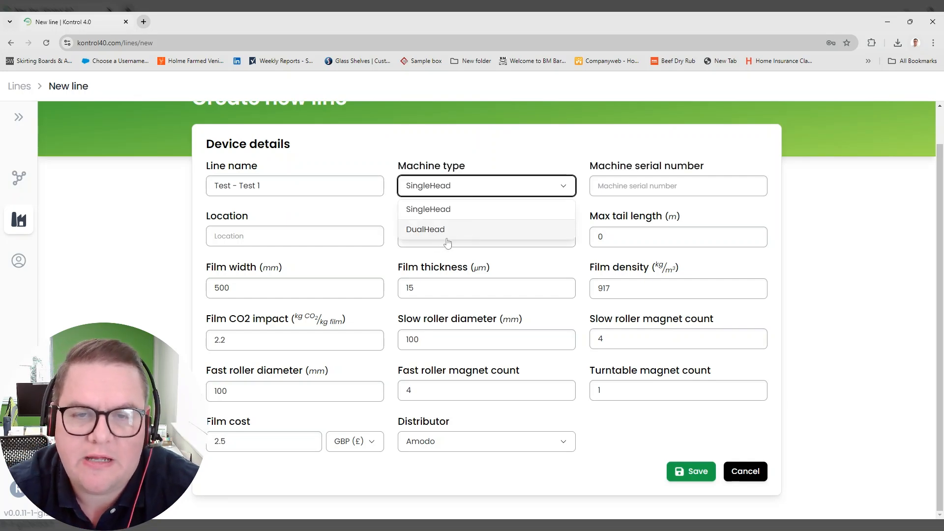
{"action": "left_click", "coordinate": [439, 211]}
{"action": "left_click", "coordinate": [619, 194]}
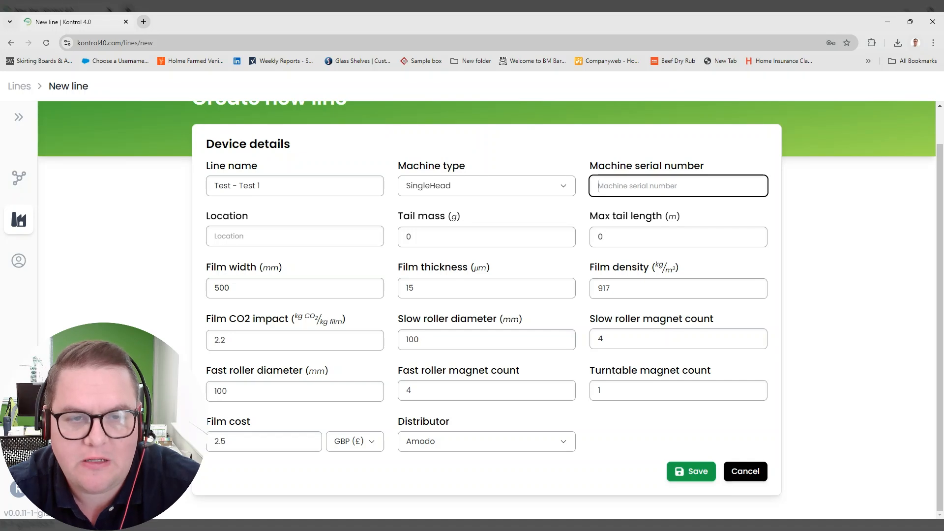
{"action": "type", "text": "123456"}
Enter "Lindum Head Office" as the line's location and set the tail mass to 12 g
{"action": "left_click", "coordinate": [214, 236]}
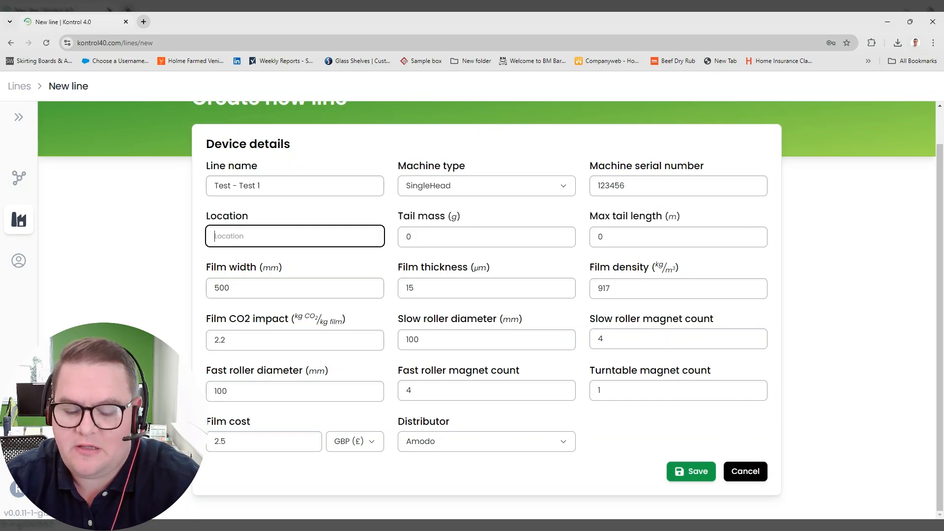
{"action": "type", "text": "Lindum Head Office"}
{"action": "key", "text": "Tab"}
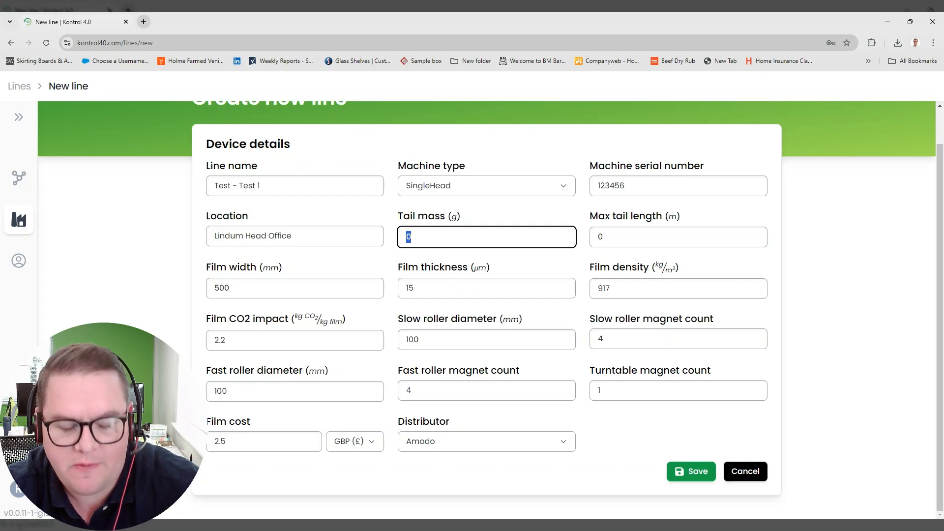
{"action": "type", "text": "12"}
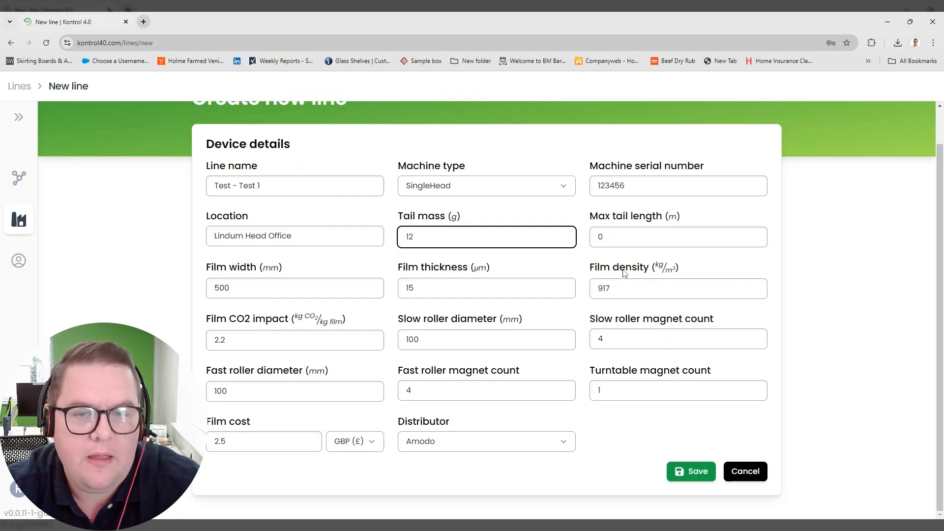
Set the line's max tail length to 1.2 m
{"action": "left_click", "coordinate": [603, 236]}
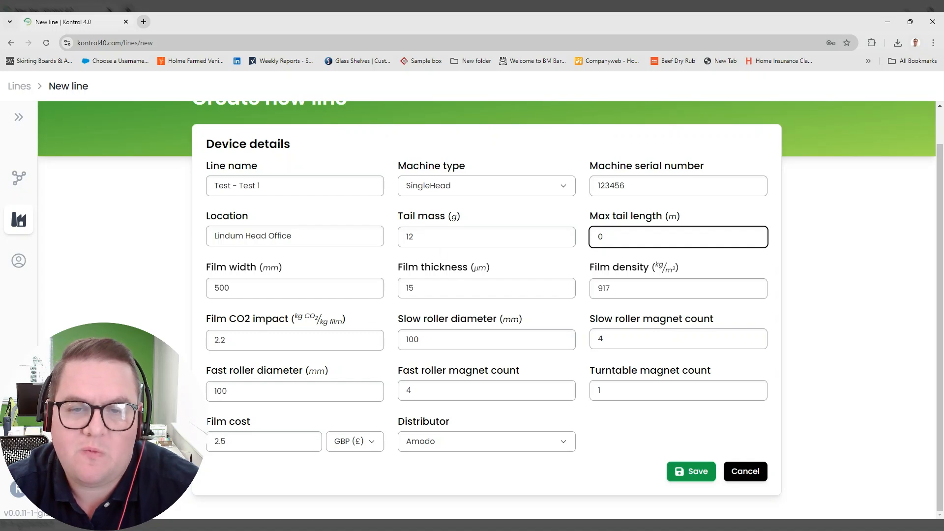
{"action": "key", "text": "ctrl+a"}
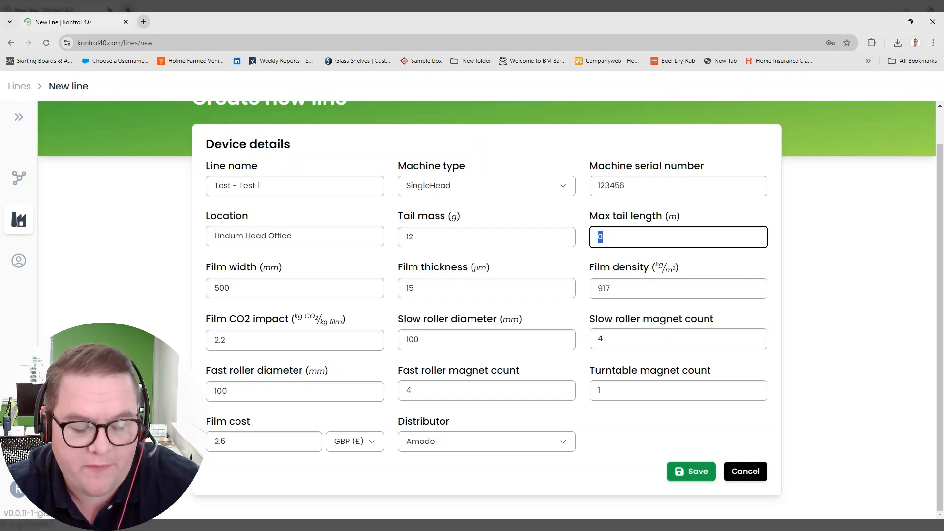
{"action": "type", "text": "1.2"}
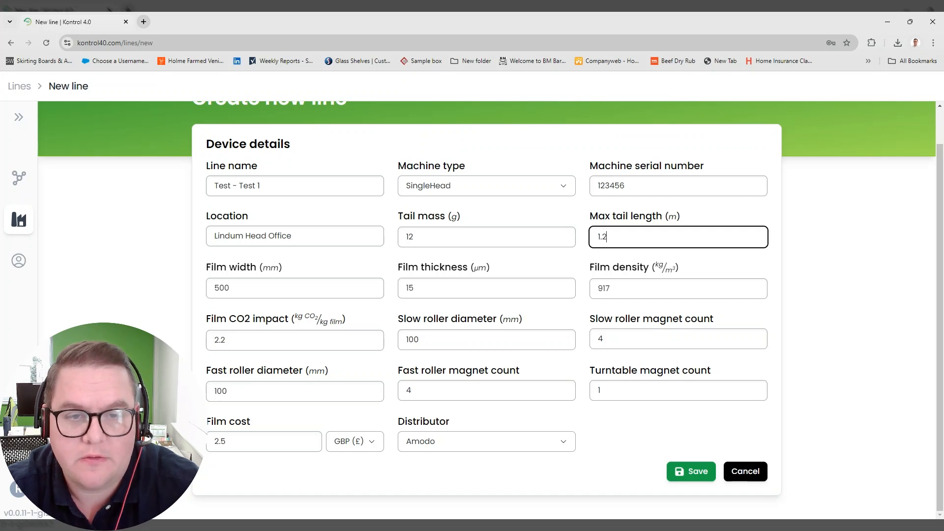
{"action": "key", "text": "Tab"}
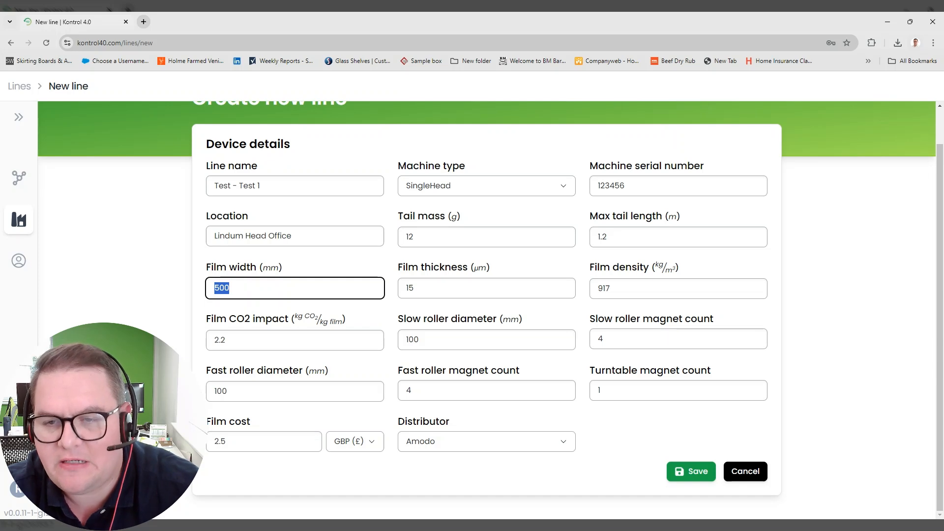
{"action": "type", "text": "750"}
{"action": "key", "text": "BackSpace"}
{"action": "key", "text": "BackSpace"}
{"action": "key", "text": "BackSpace"}
{"action": "type", "text": "1000"}
{"action": "key", "text": "BackSpace"}
{"action": "key", "text": "BackSpace"}
{"action": "key", "text": "BackSpace"}
{"action": "key", "text": "BackSpace"}
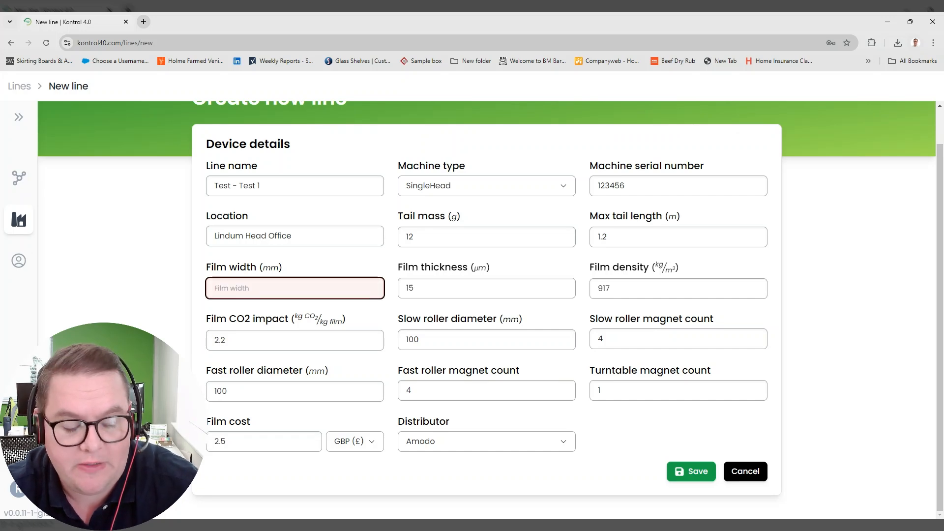
Set the film width to 500 mm and the film thickness to 17 μm
{"action": "type", "text": "500"}
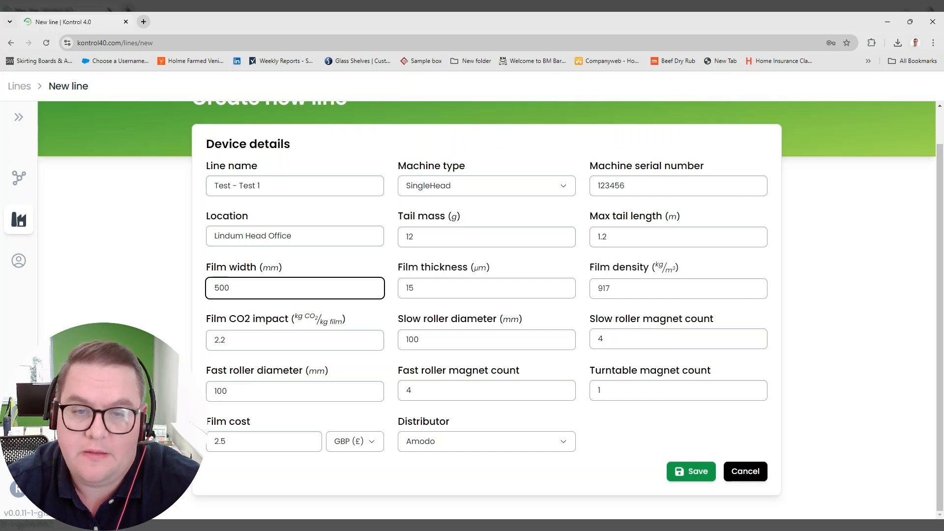
{"action": "key", "text": "Tab"}
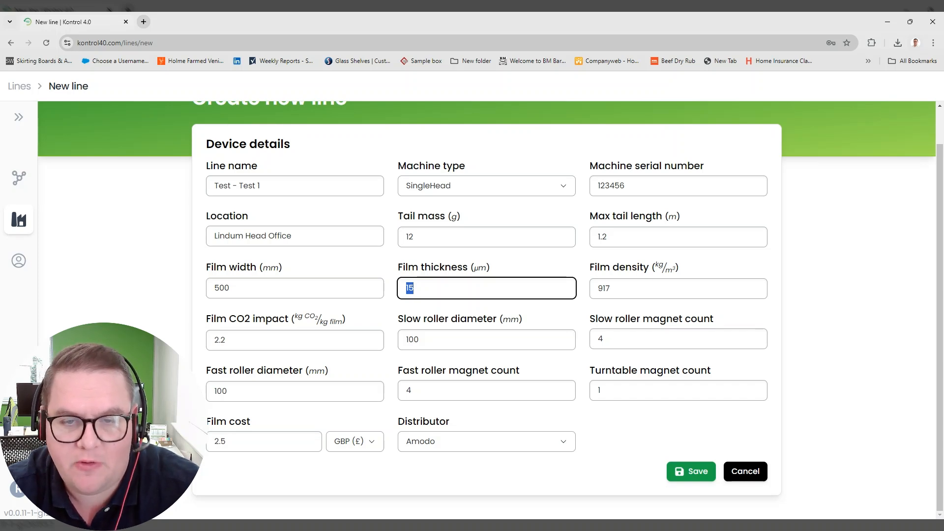
{"action": "type", "text": "17"}
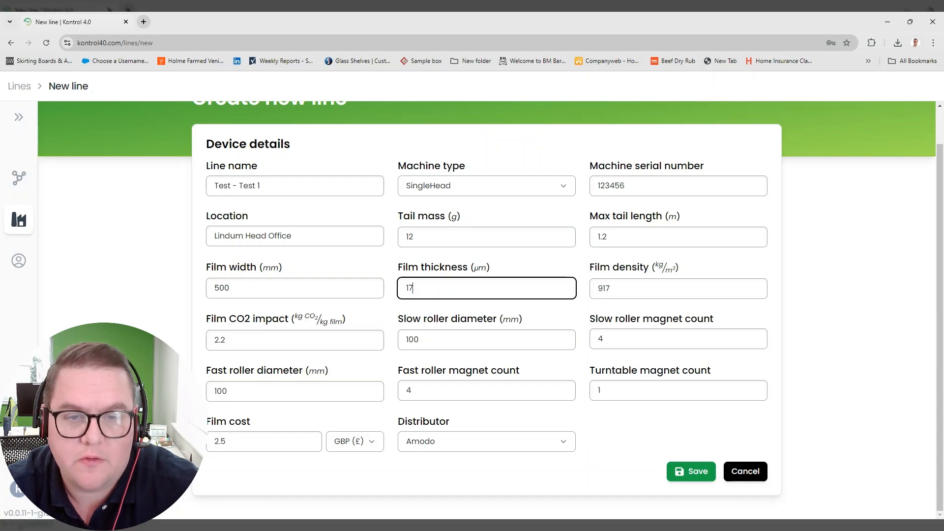
Review the preset film density and film CO2 impact values
{"action": "key", "text": "Tab"}
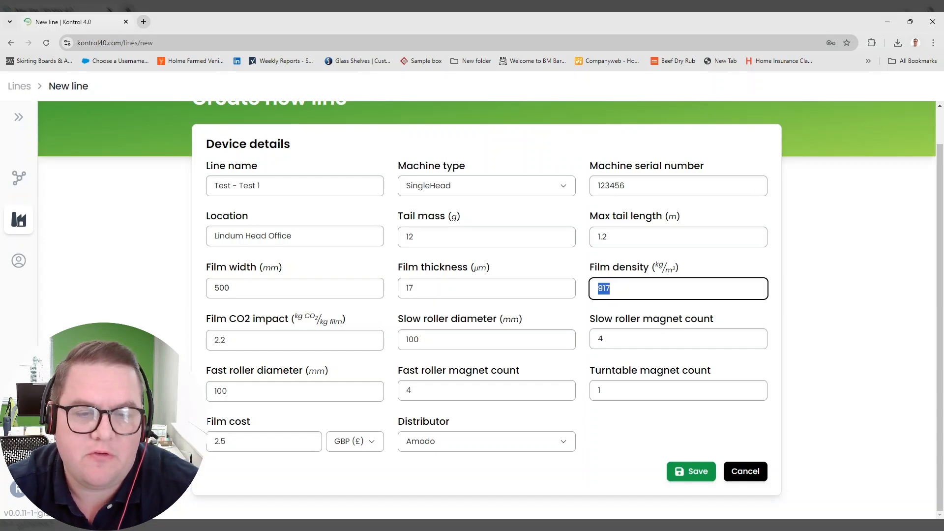
{"action": "left_click", "coordinate": [610, 288]}
{"action": "double_click", "coordinate": [610, 289]}
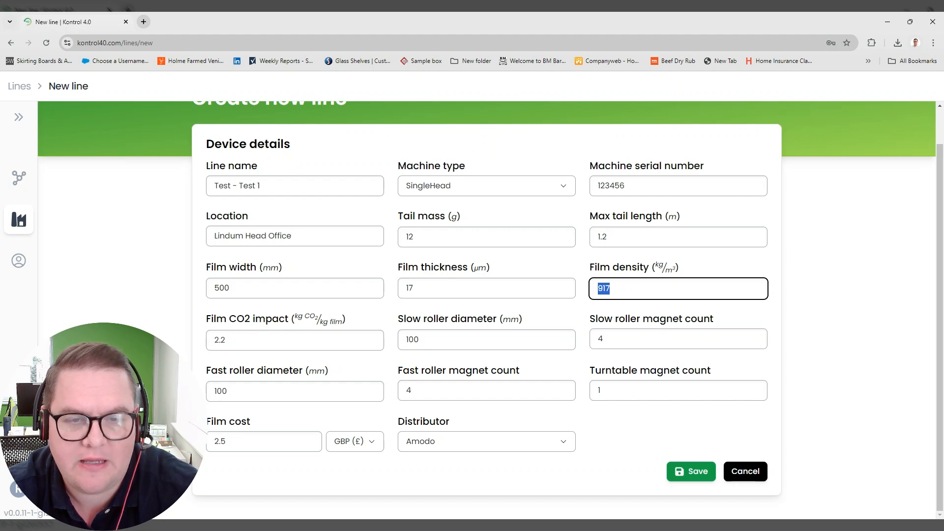
{"action": "key", "text": "Tab"}
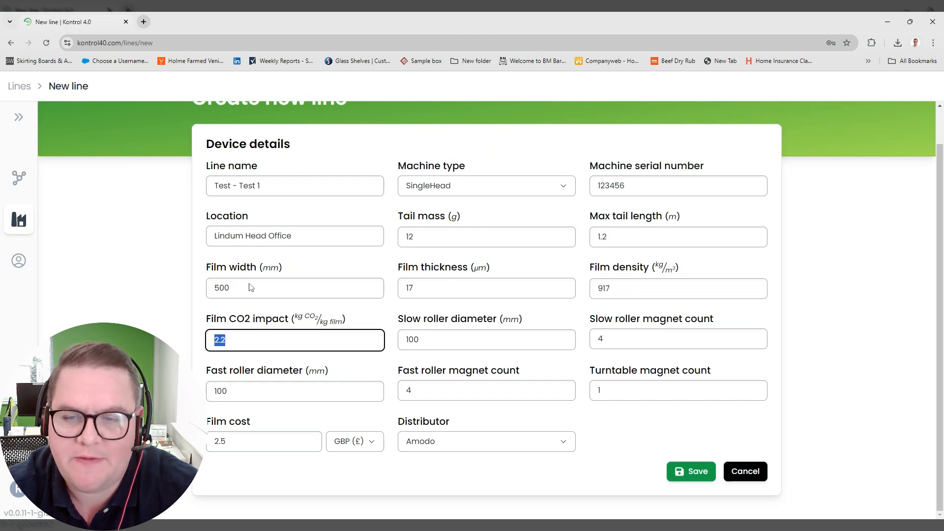
{"action": "left_click", "coordinate": [226, 340]}
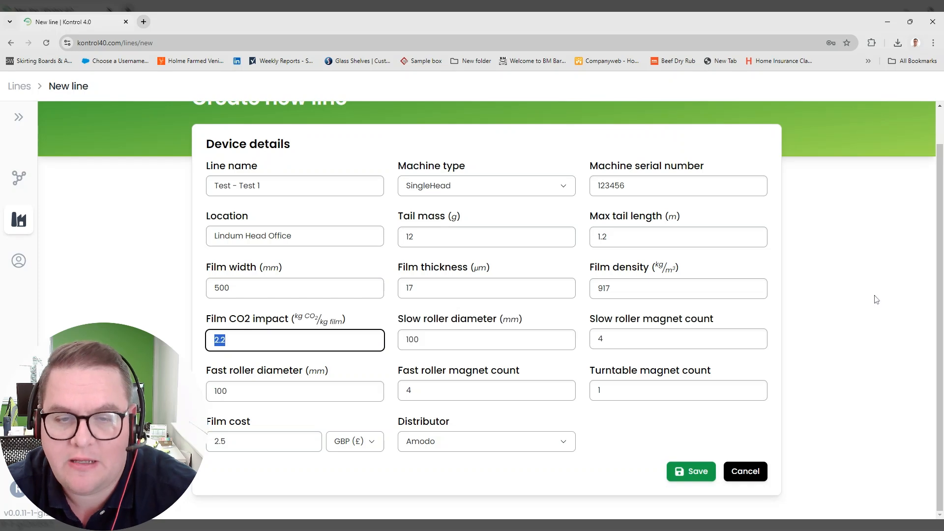
Set the slow roller diameter to 86 mm and the slow roller magnet count to 2
{"action": "key", "text": "Tab"}
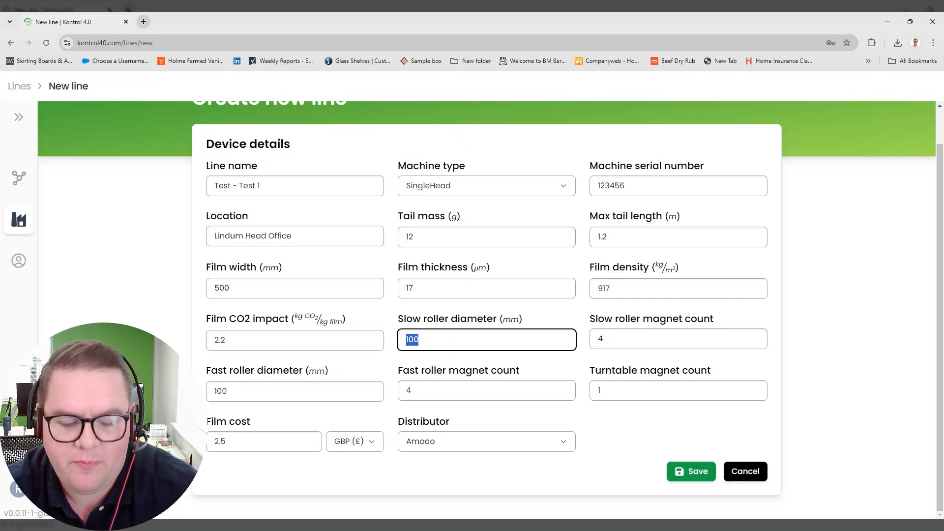
{"action": "type", "text": "86"}
{"action": "key", "text": "Tab"}
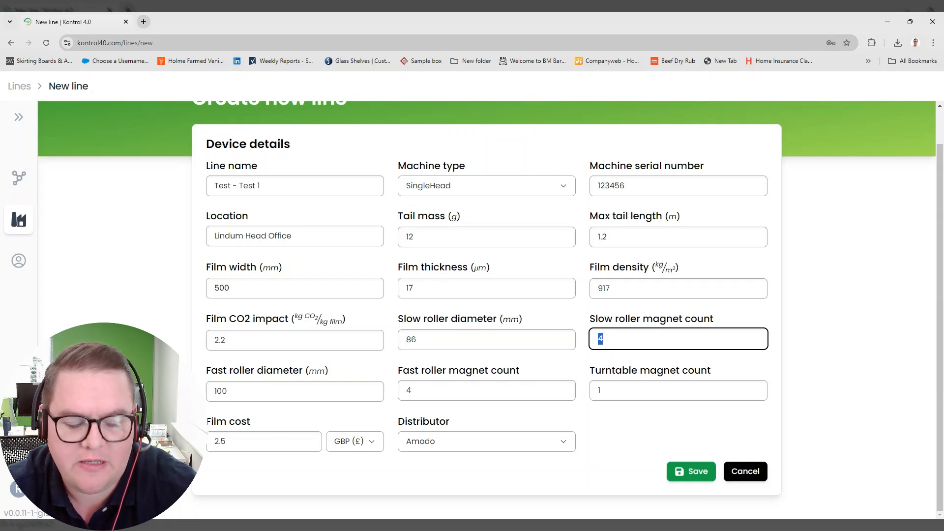
{"action": "type", "text": "2"}
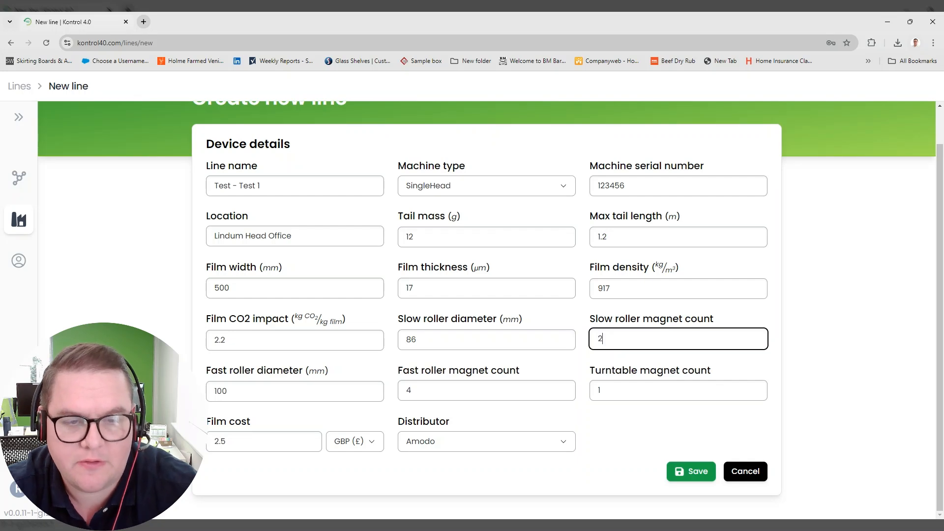
Set the fast roller diameter to 86 mm and the fast roller magnet count to 2
{"action": "key", "text": "Tab"}
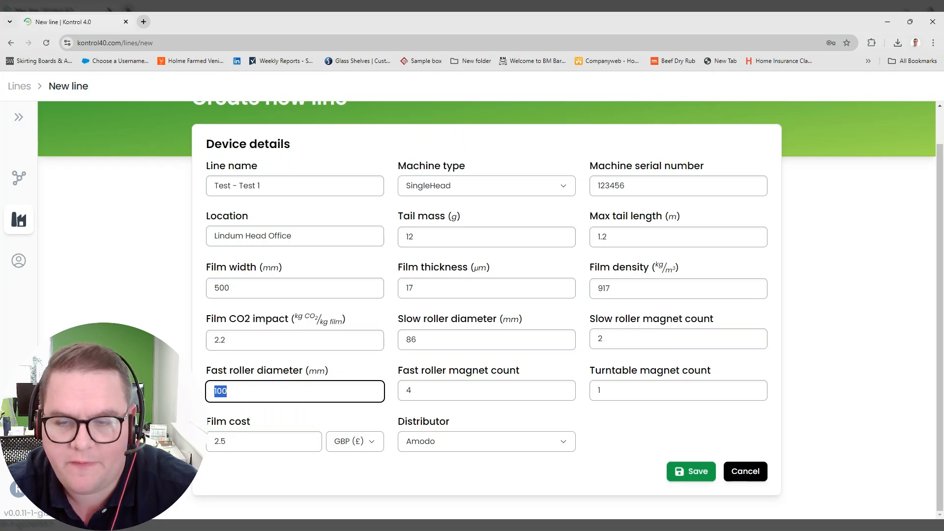
{"action": "type", "text": "86"}
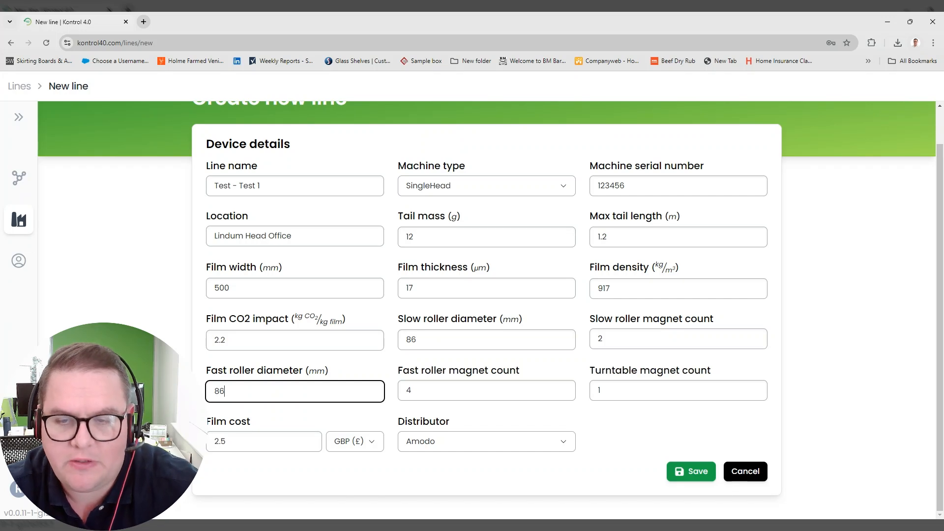
{"action": "key", "text": "Tab"}
{"action": "type", "text": "22"}
{"action": "key", "text": "BackSpace"}
Enter 1 as the turntable magnet count
{"action": "key", "text": "Tab"}
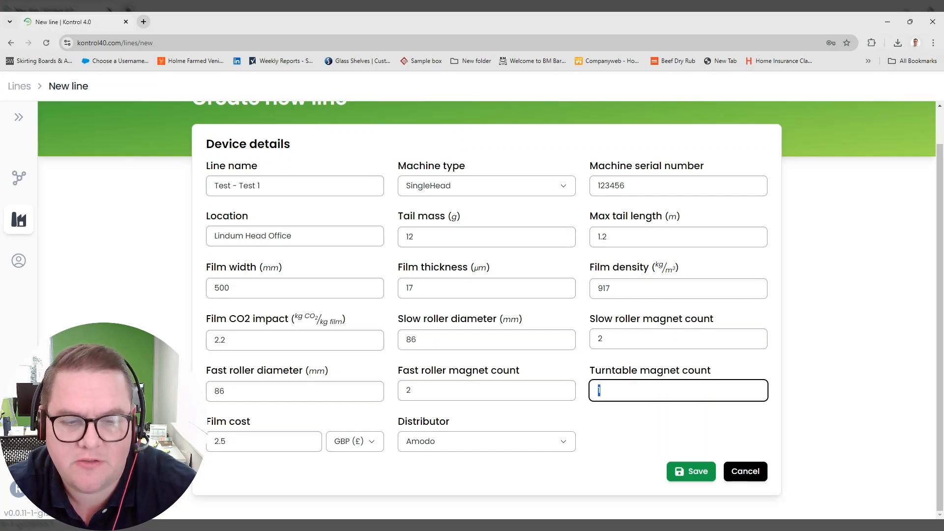
{"action": "type", "text": "1"}
{"action": "key", "text": "Tab"}
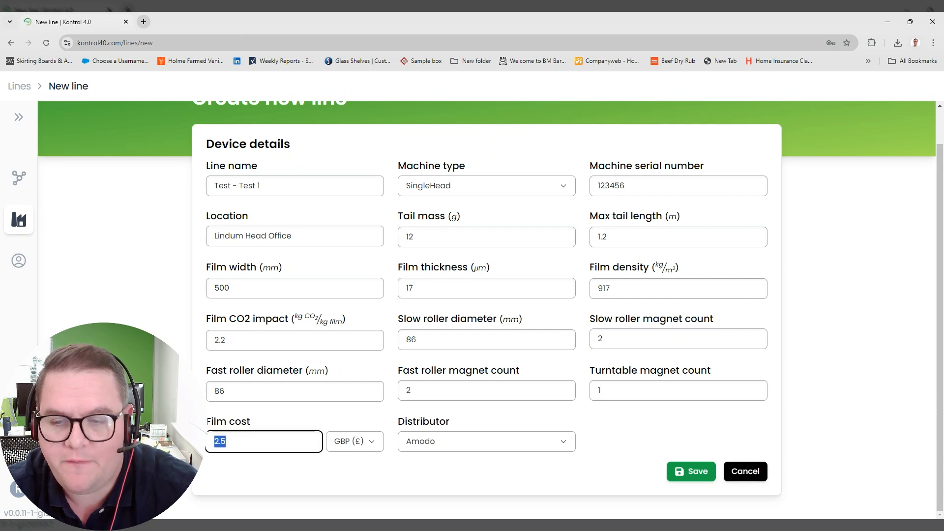
Review the available film cost currencies and the distributor options
{"action": "left_click", "coordinate": [357, 451]}
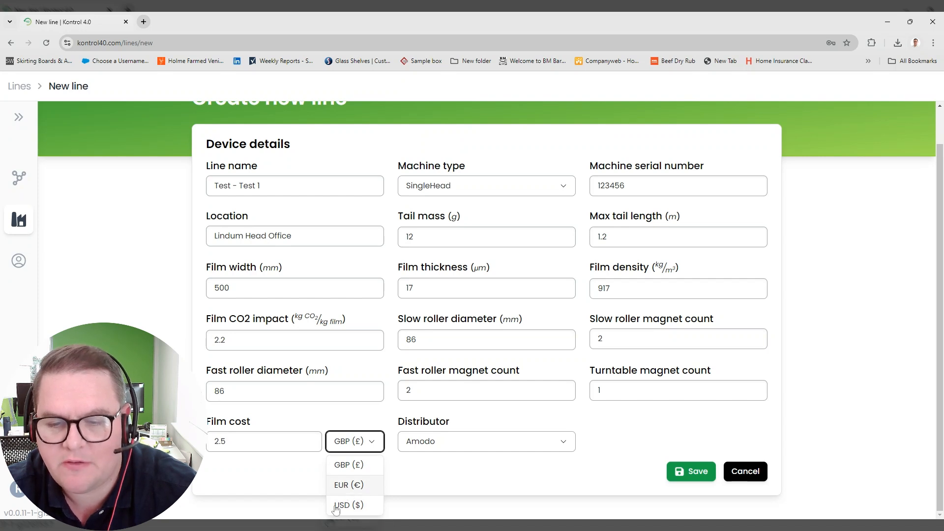
{"action": "left_click", "coordinate": [419, 482]}
{"action": "left_click", "coordinate": [450, 439]}
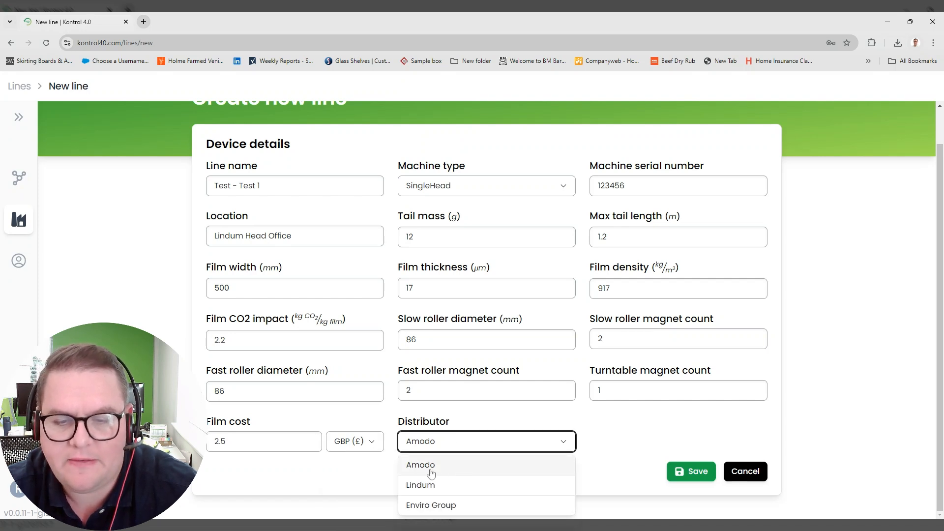
{"action": "left_click", "coordinate": [586, 510]}
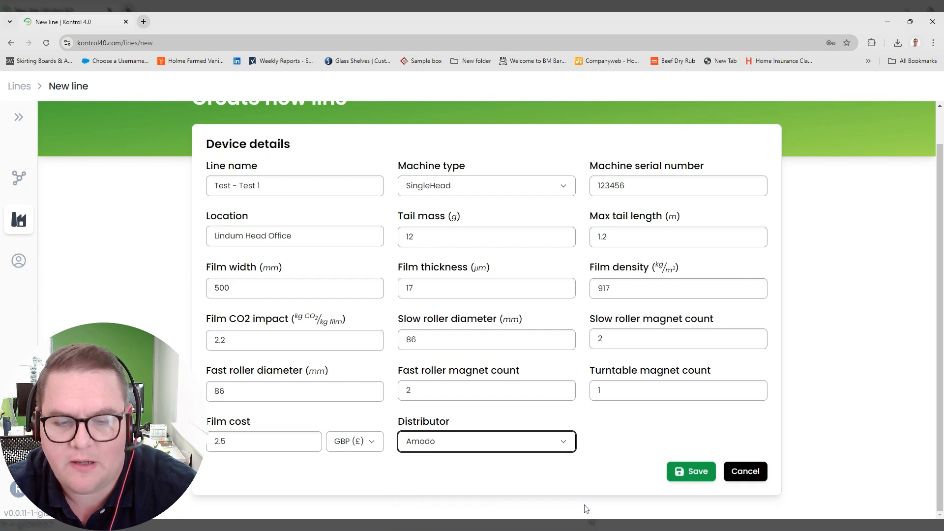
Set the distributor to Enviro Group and save the new line
{"action": "left_click", "coordinate": [465, 445]}
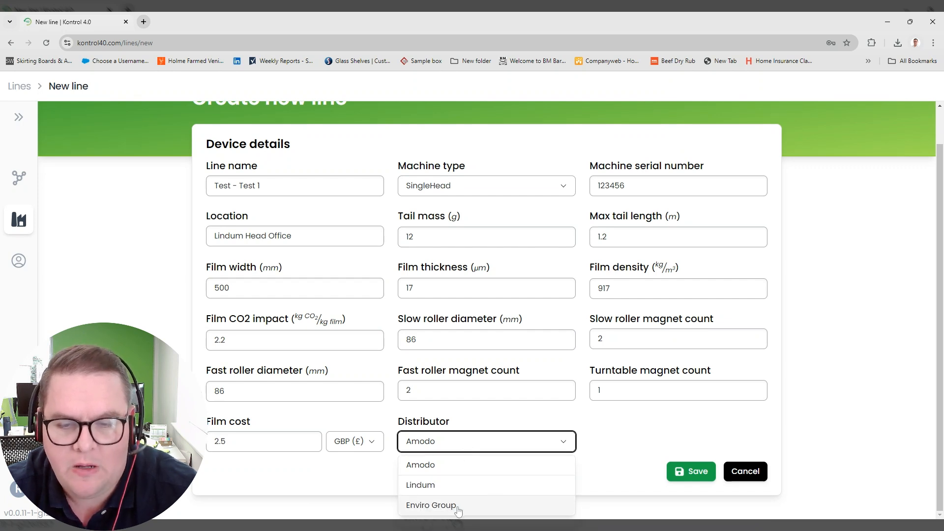
{"action": "left_click", "coordinate": [432, 506]}
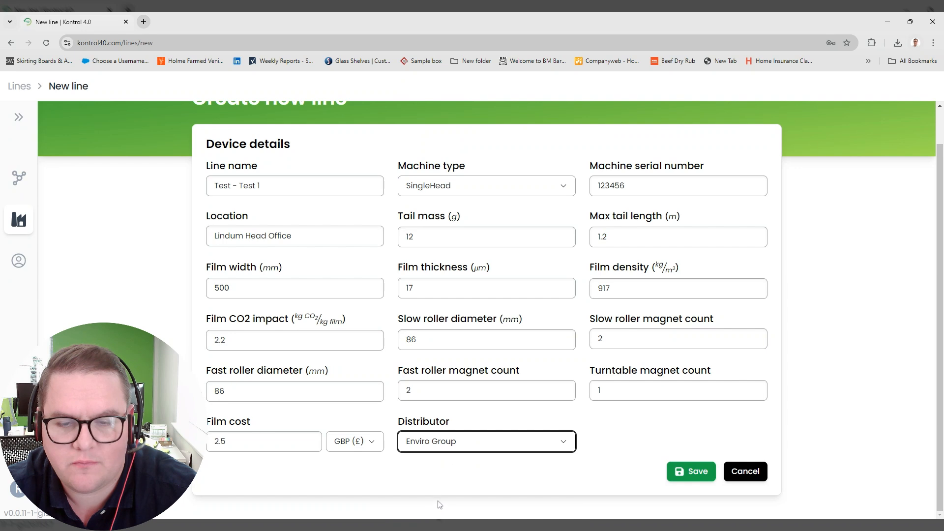
{"action": "left_click", "coordinate": [694, 472]}
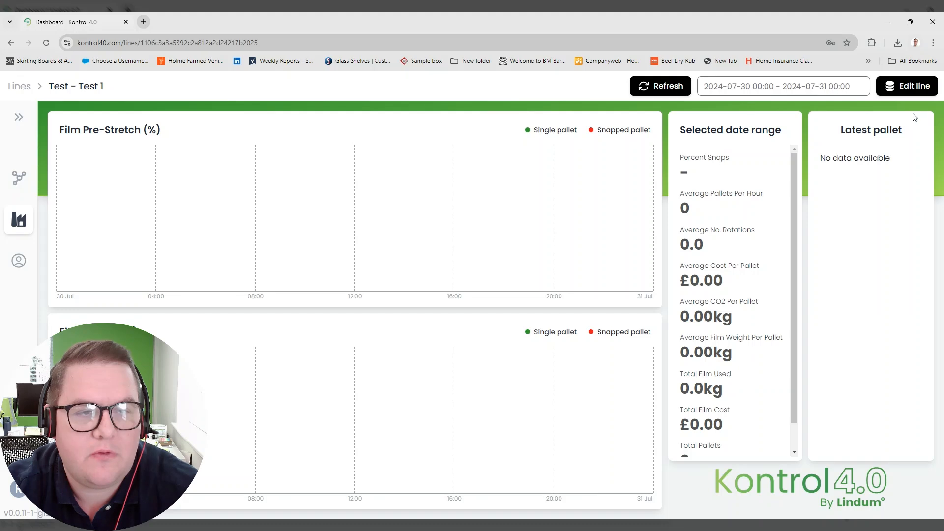
Open the new line's setup for editing and choose the Wrapper head device config for download
{"action": "left_click", "coordinate": [906, 91]}
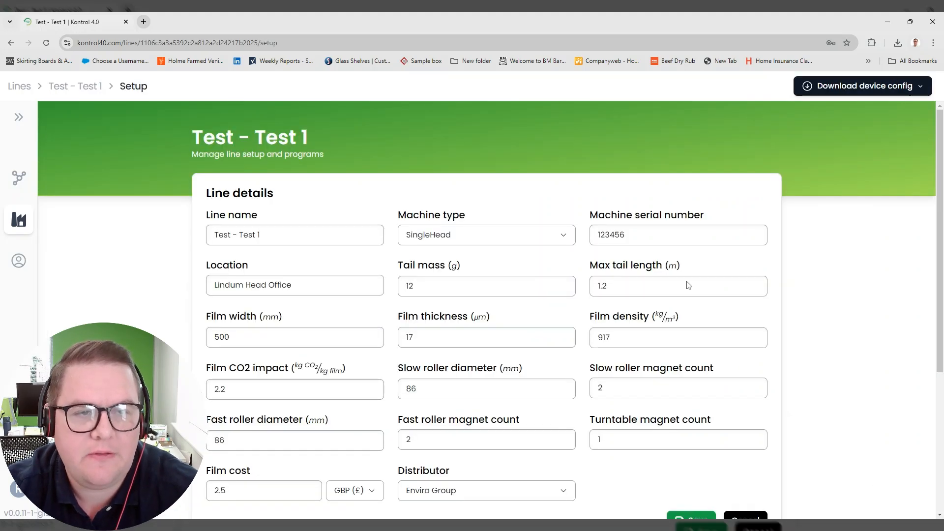
{"action": "left_click", "coordinate": [897, 93]}
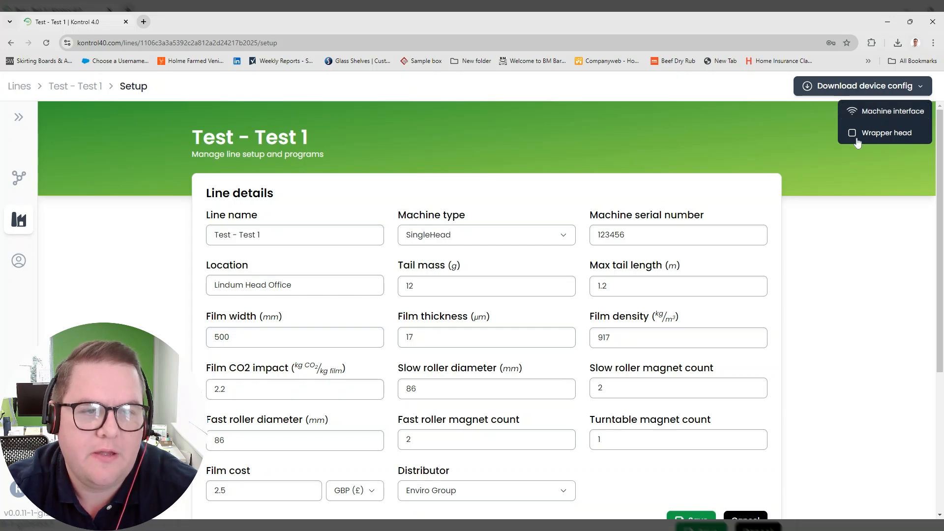
{"action": "left_click", "coordinate": [878, 133]}
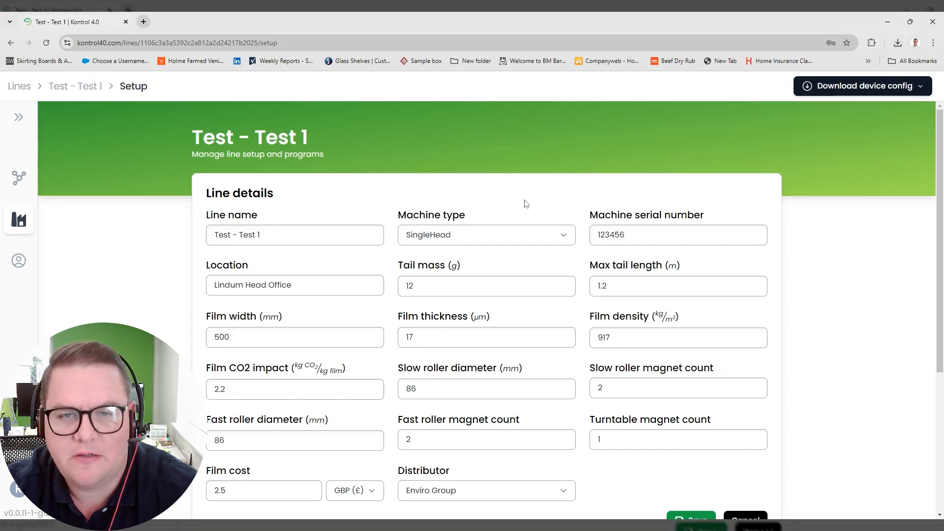
Look over the line's details and programs section, view its dashboard, and return to the line setup
{"action": "scroll", "coordinate": [495, 269], "scroll_direction": "down", "scroll_amount": 3}
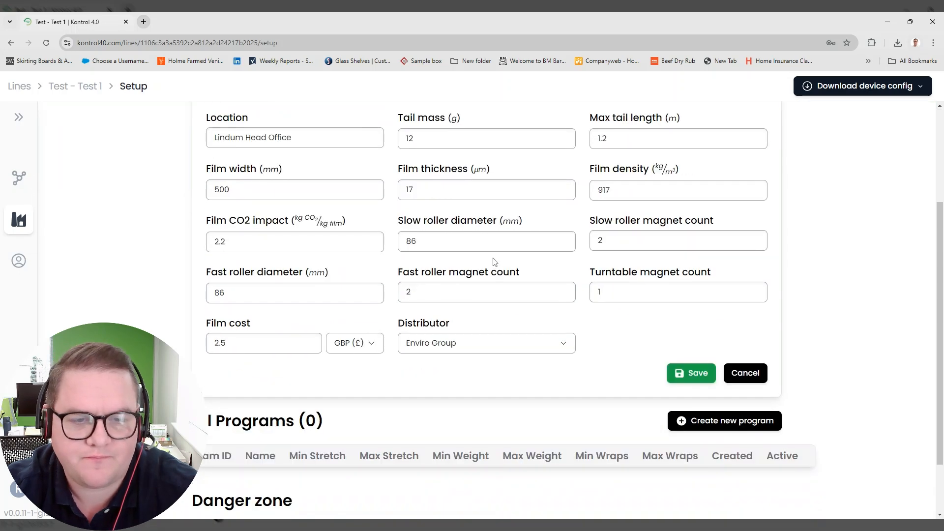
{"action": "scroll", "coordinate": [495, 263], "scroll_direction": "up", "scroll_amount": 2}
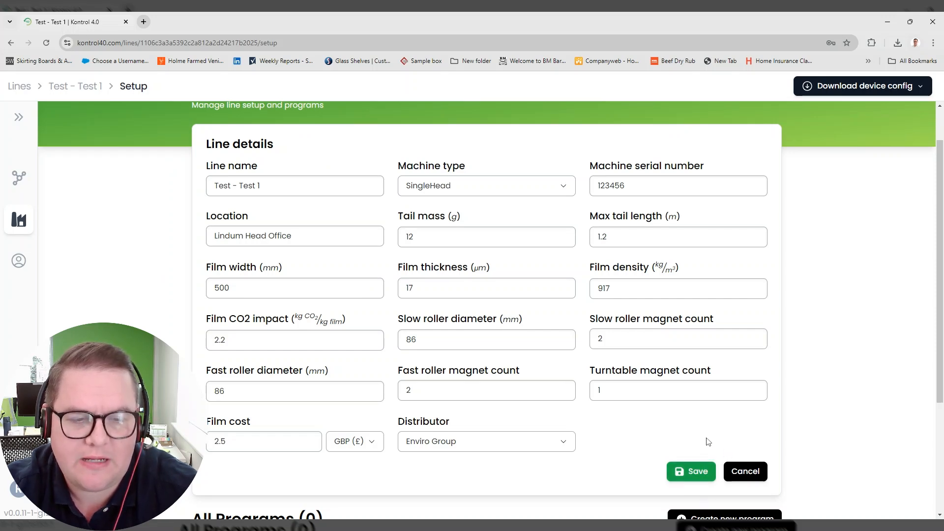
{"action": "scroll", "coordinate": [709, 442], "scroll_direction": "down", "scroll_amount": 2}
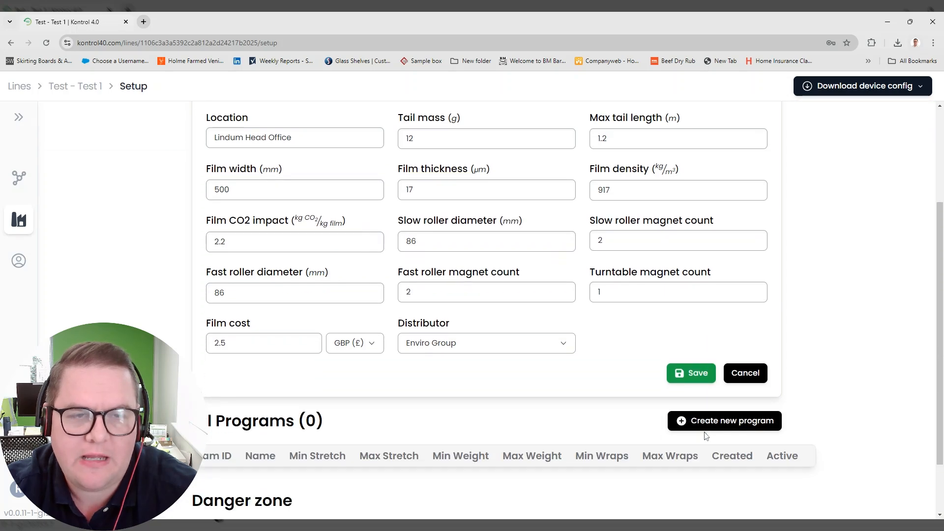
{"action": "scroll", "coordinate": [707, 436], "scroll_direction": "up", "scroll_amount": 3}
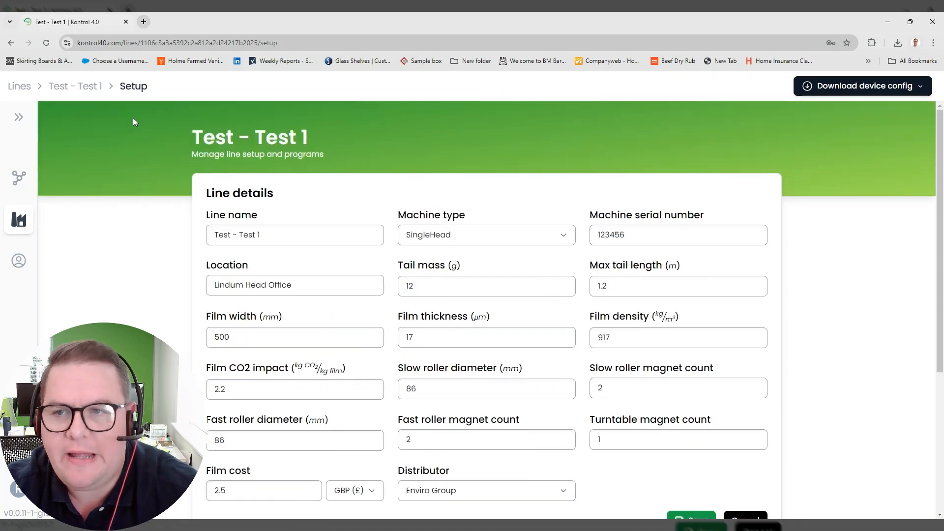
{"action": "left_click", "coordinate": [75, 90]}
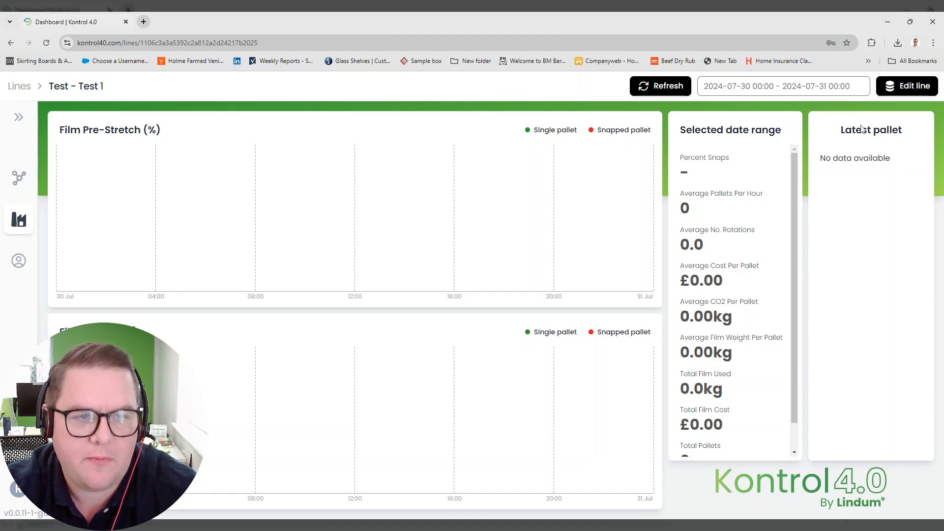
{"action": "left_click", "coordinate": [909, 86]}
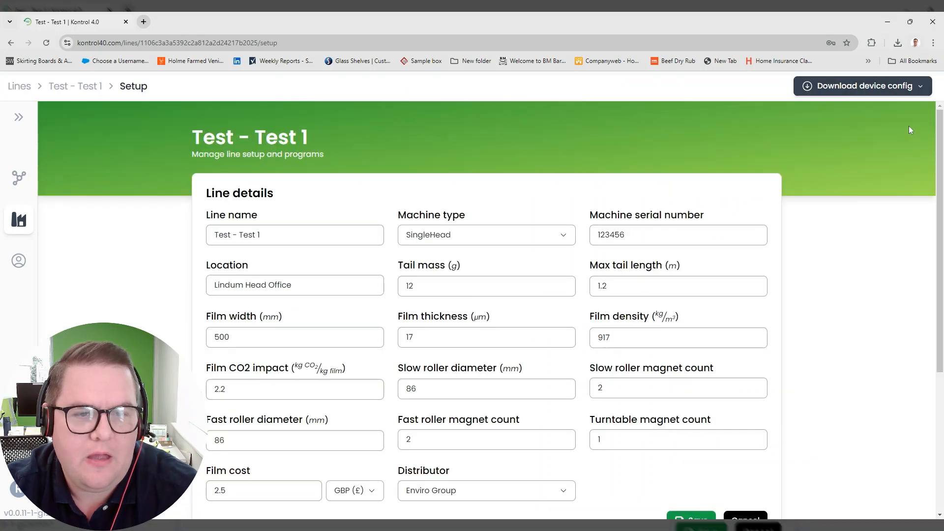
Start a new program for the line with wrapper program ID 1 and the name Euro Pallet Beer Cans
{"action": "scroll", "coordinate": [700, 337], "scroll_direction": "down", "scroll_amount": 5}
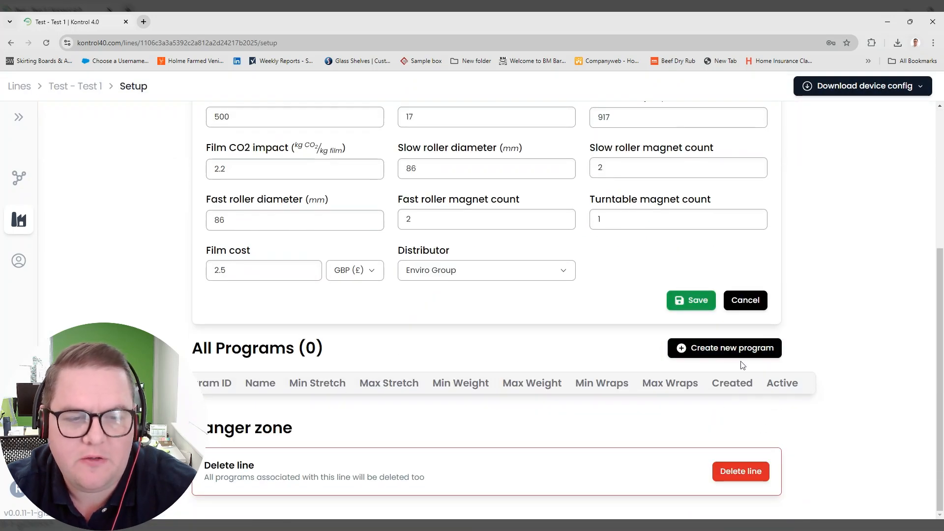
{"action": "left_click", "coordinate": [725, 349]}
{"action": "left_click", "coordinate": [318, 228]}
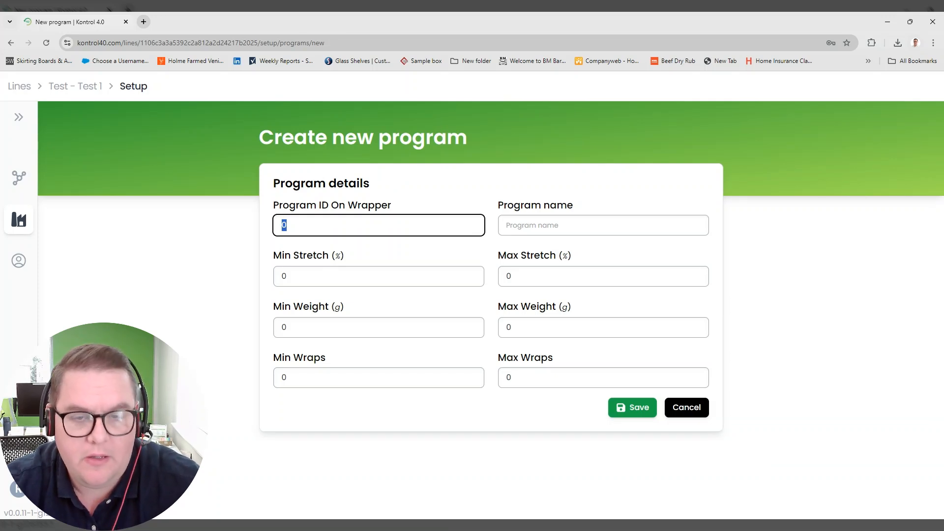
{"action": "type", "text": "1"}
{"action": "left_click", "coordinate": [534, 232]}
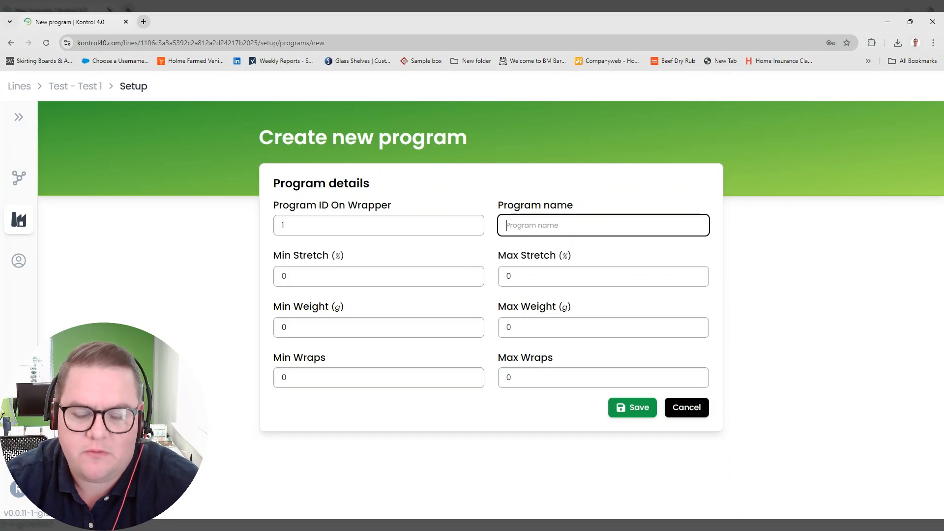
{"action": "type", "text": "Euro Pall"}
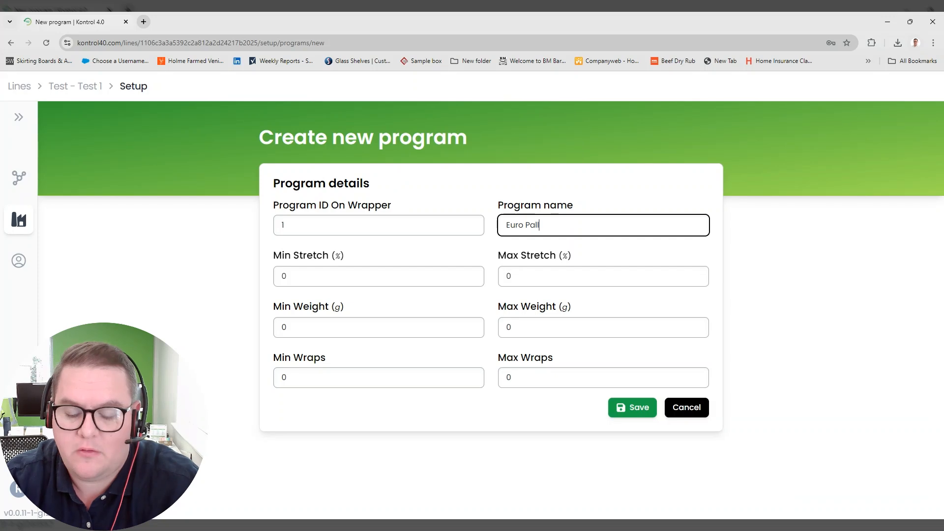
{"action": "type", "text": "et Beer Cases"}
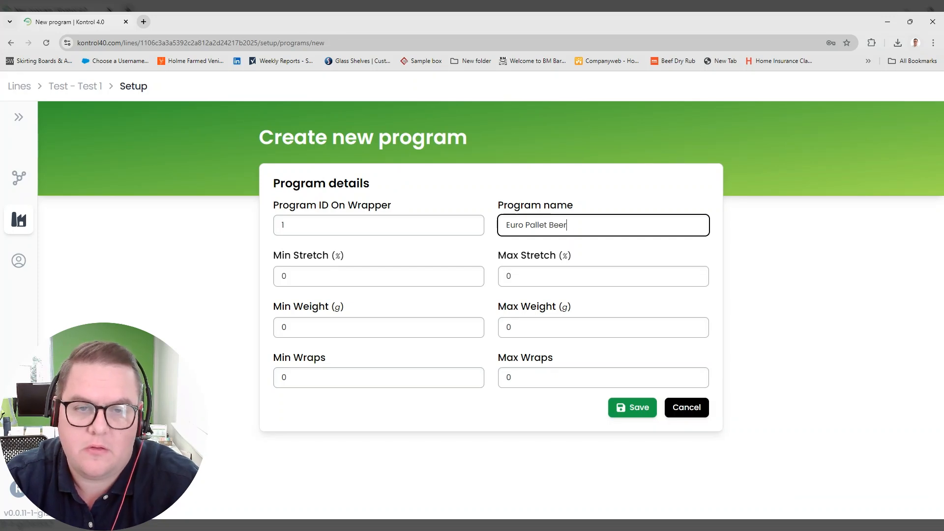
{"action": "key", "text": "BackSpace"}
{"action": "key", "text": "BackSpace"}
{"action": "type", "text": "ns"}
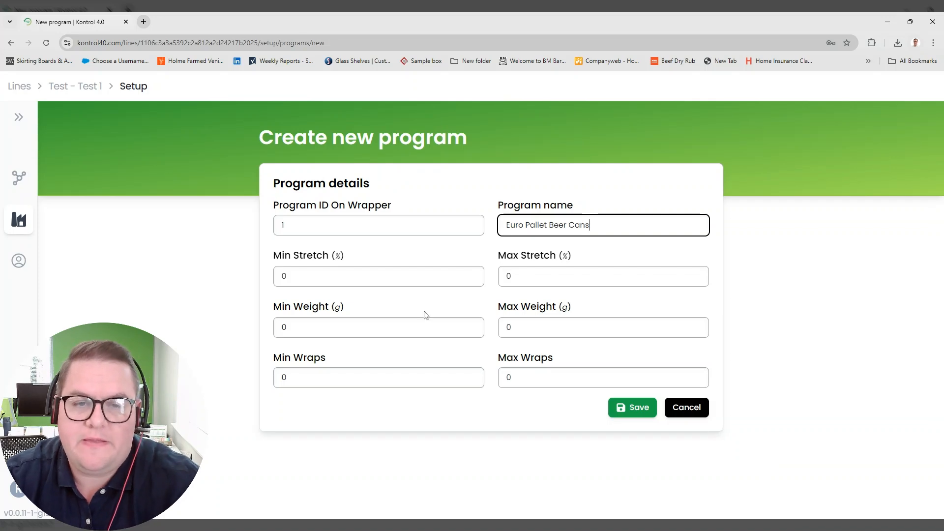
Set the program's minimum stretch to 225 % and maximum stretch to 250 %
{"action": "key", "text": "Tab"}
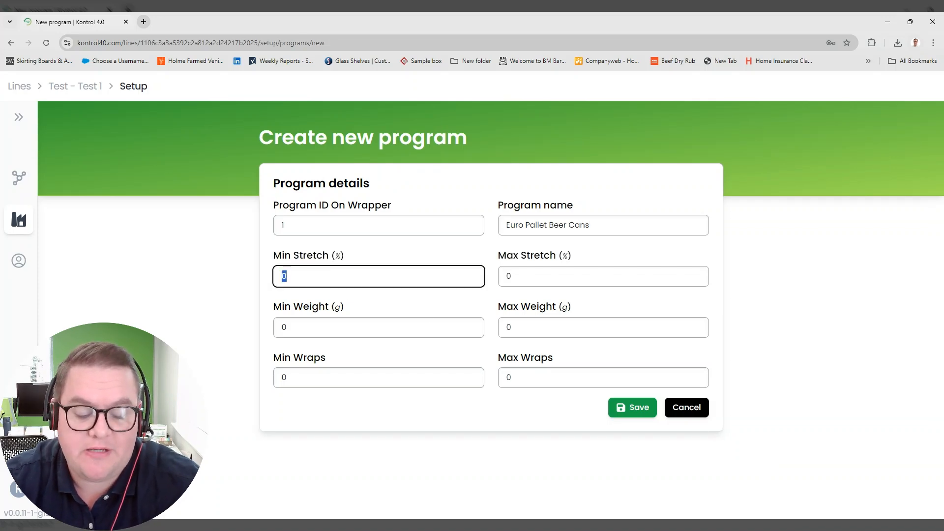
{"action": "type", "text": "225"}
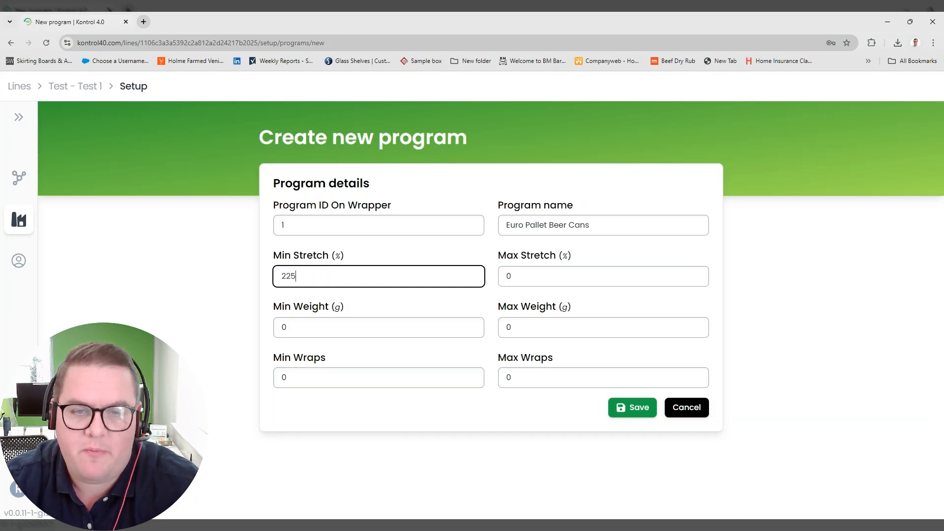
{"action": "key", "text": "Tab"}
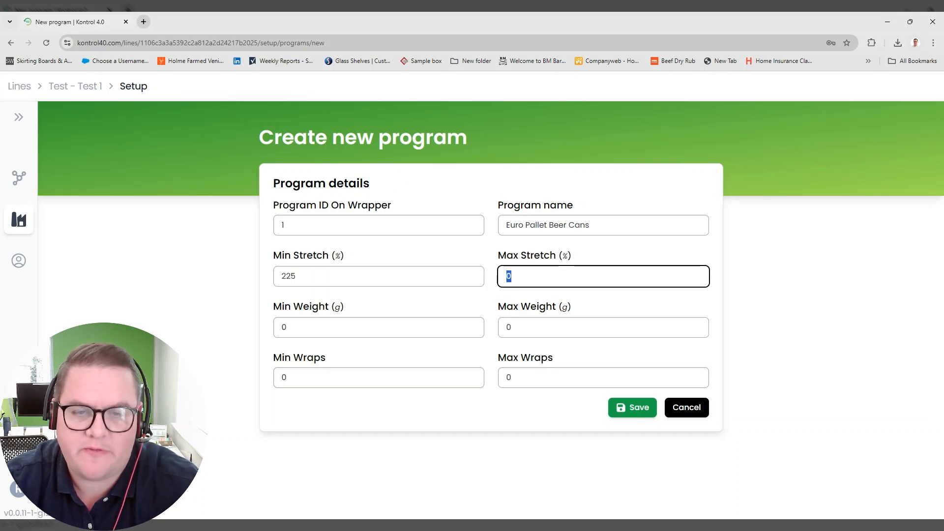
{"action": "type", "text": "250"}
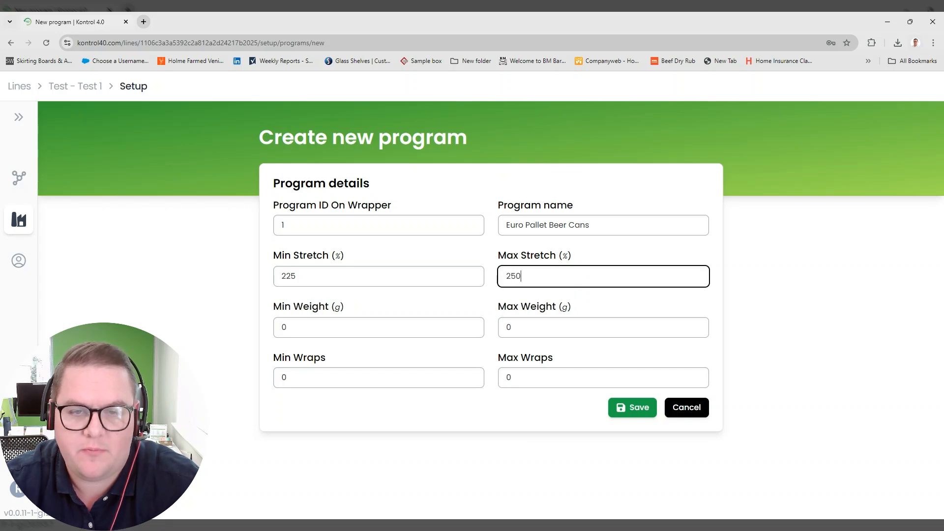
Set the program's minimum weight to 115 g and maximum weight to 125 g
{"action": "key", "text": "Tab"}
{"action": "type", "text": "115"}
{"action": "key", "text": "Tab"}
{"action": "type", "text": "125"}
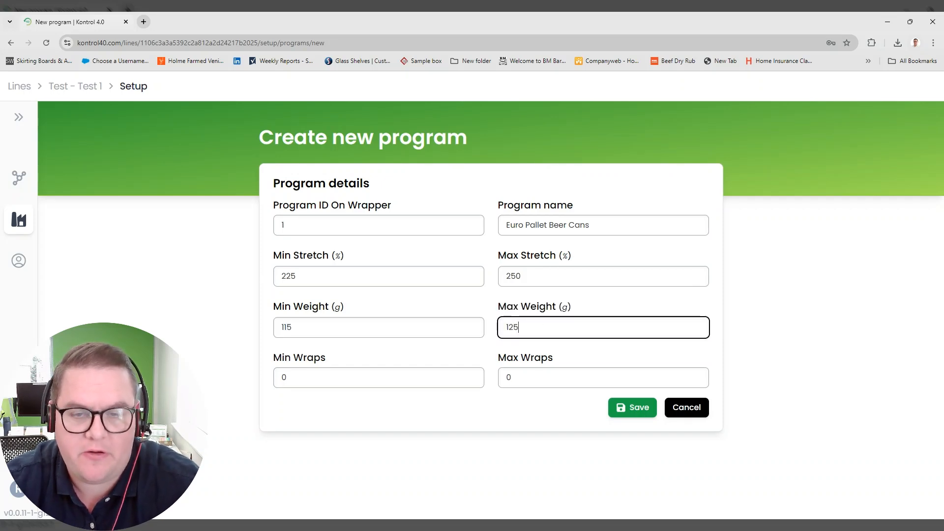
Set the minimum wraps to 14 and maximum wraps to 16, and save the program
{"action": "key", "text": "Tab"}
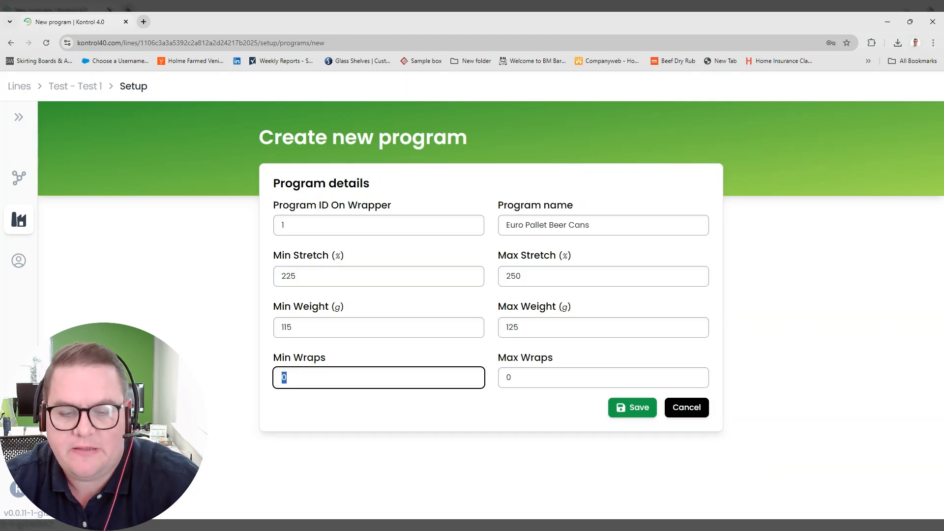
{"action": "type", "text": "14"}
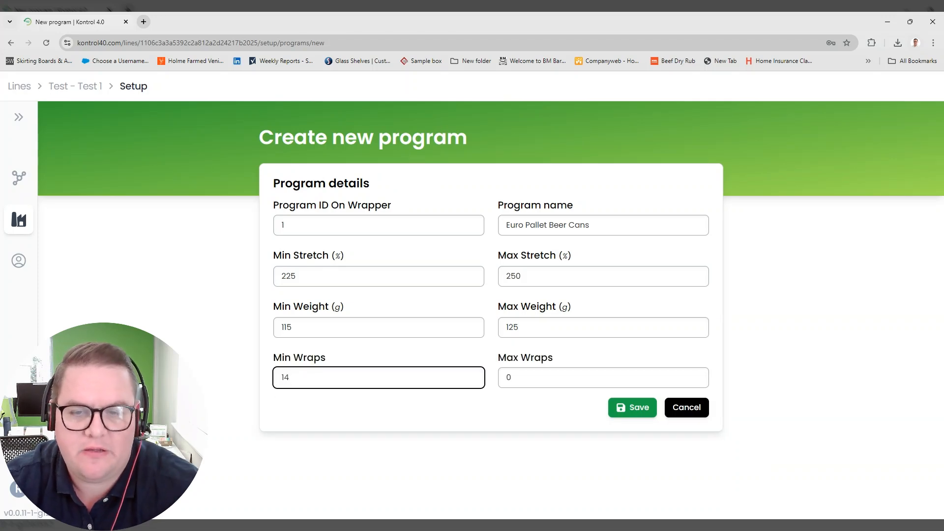
{"action": "key", "text": "Tab"}
{"action": "type", "text": "16"}
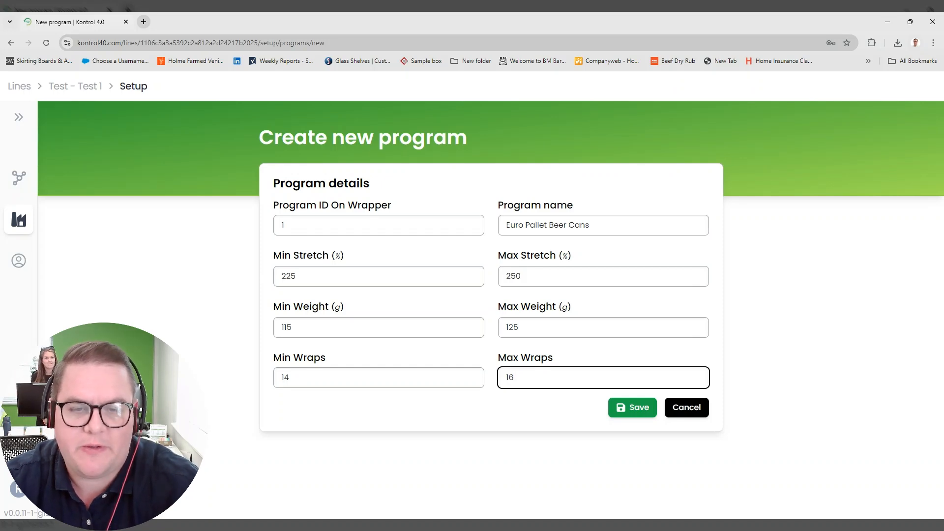
{"action": "left_click", "coordinate": [540, 406]}
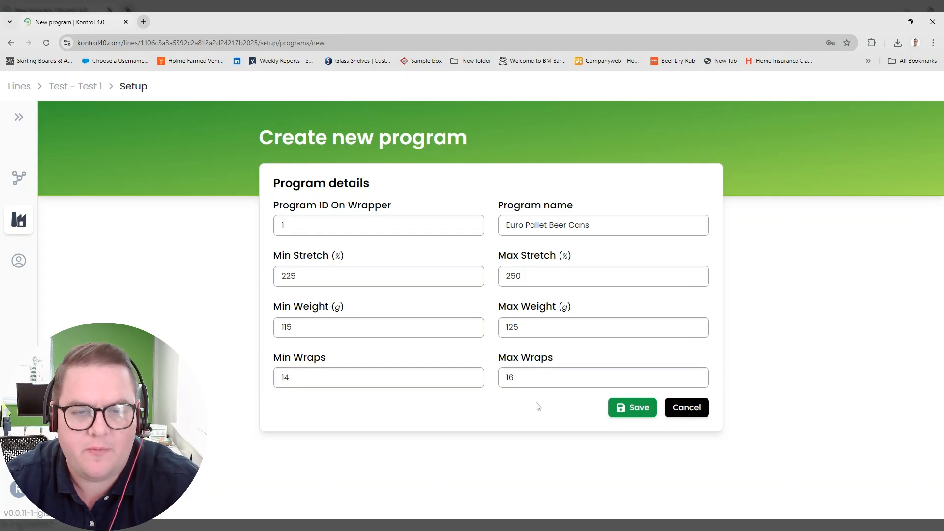
{"action": "left_click", "coordinate": [627, 407]}
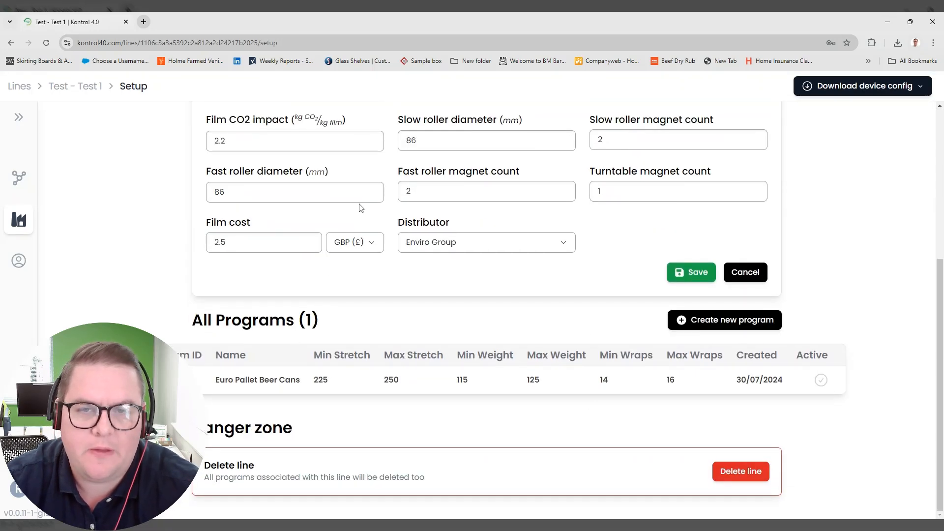
Make Euro Pallet Beer Cans the line's active program and confirm the change
{"action": "scroll", "coordinate": [327, 278], "scroll_direction": "up", "scroll_amount": 5}
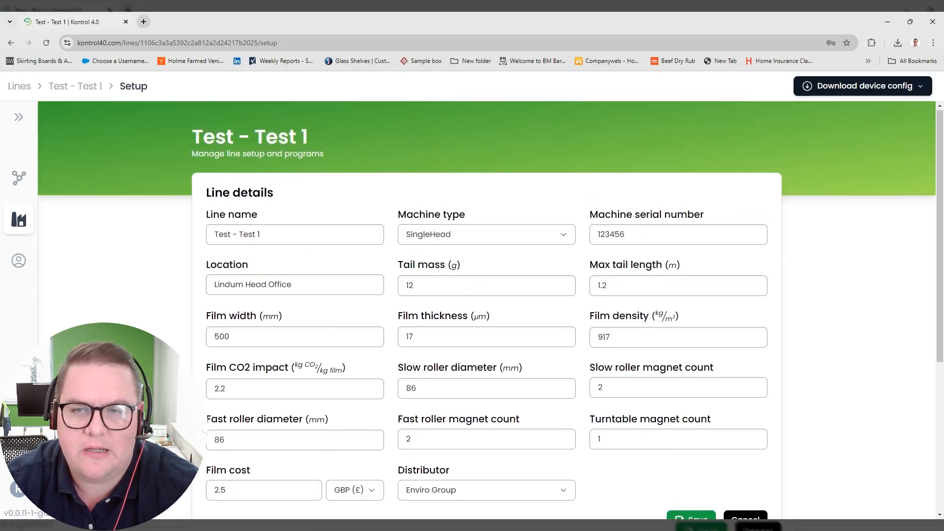
{"action": "scroll", "coordinate": [256, 362], "scroll_direction": "down", "scroll_amount": 5}
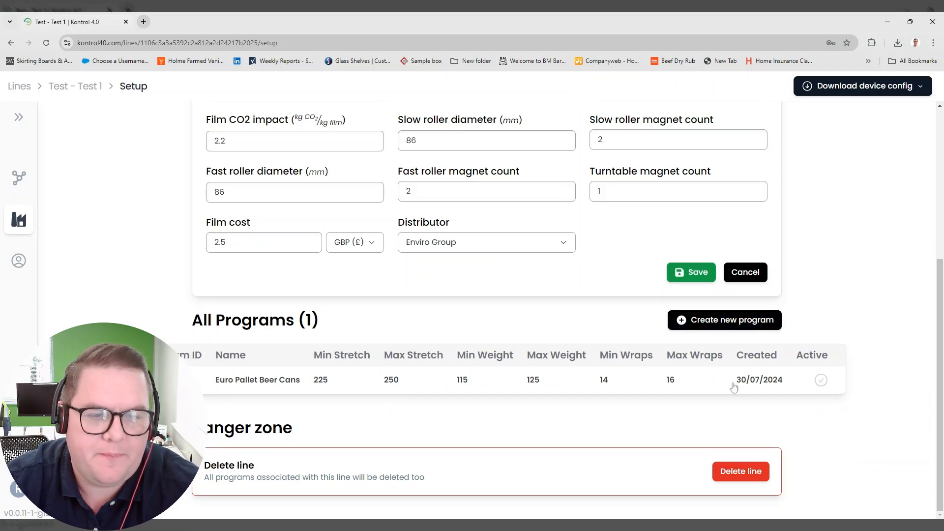
{"action": "left_click", "coordinate": [822, 382]}
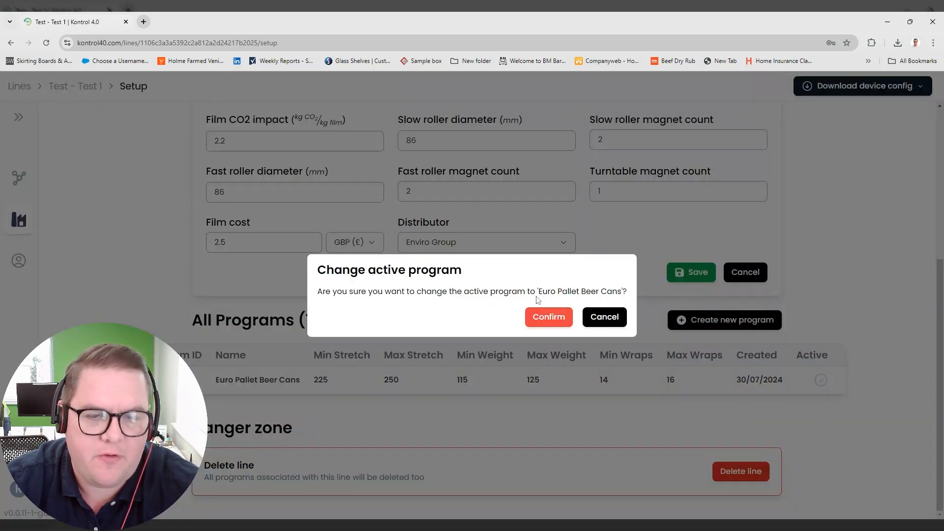
{"action": "left_click", "coordinate": [553, 319]}
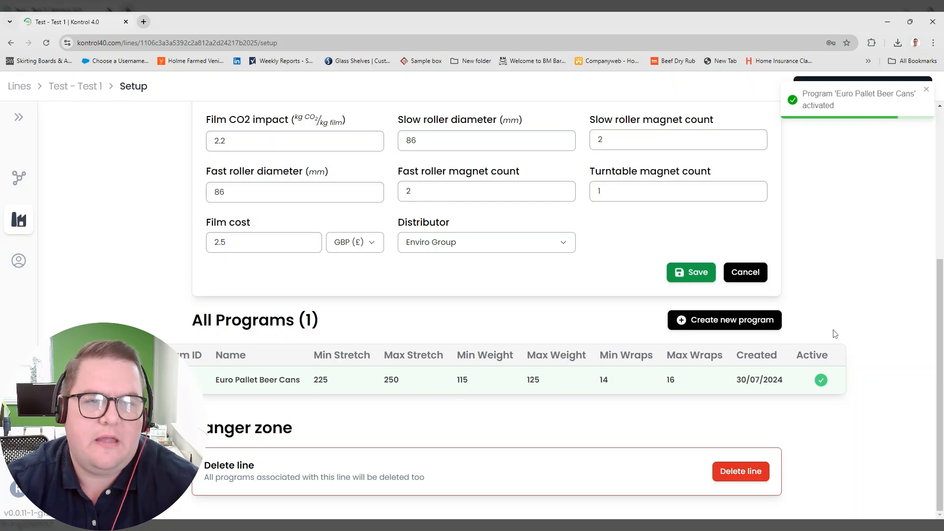
Return from the line's setup to the Test - Test 1 dashboard to view its film charts and pallet statistics
{"action": "scroll", "coordinate": [906, 248], "scroll_direction": "up", "scroll_amount": 5}
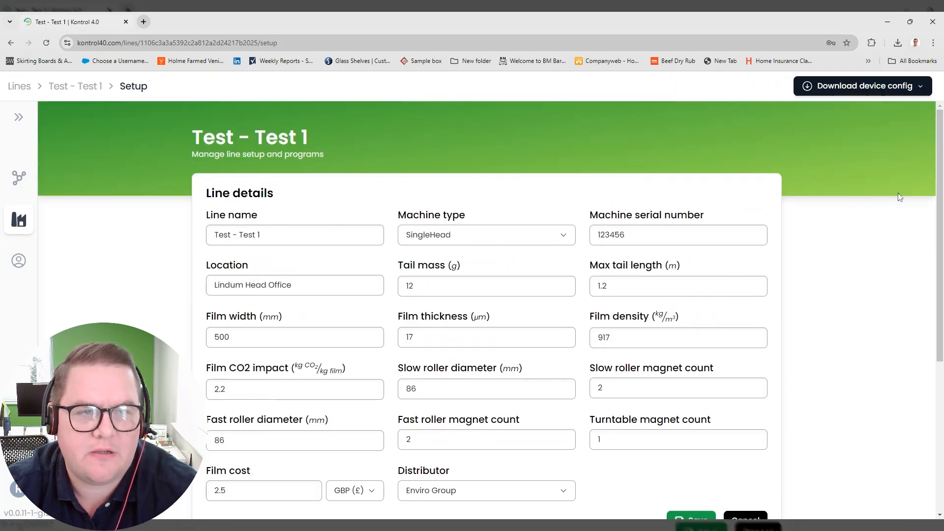
{"action": "scroll", "coordinate": [786, 325], "scroll_direction": "down", "scroll_amount": 5}
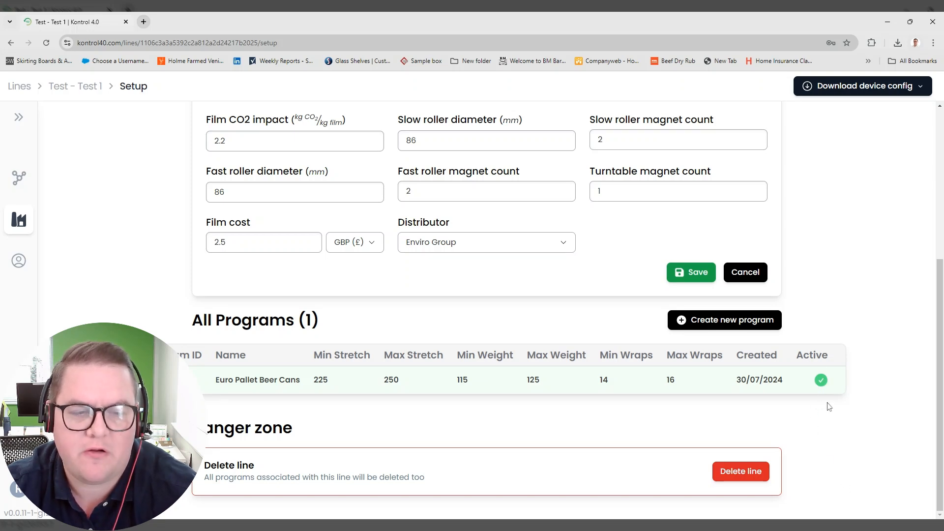
{"action": "scroll", "coordinate": [800, 377], "scroll_direction": "up", "scroll_amount": 5}
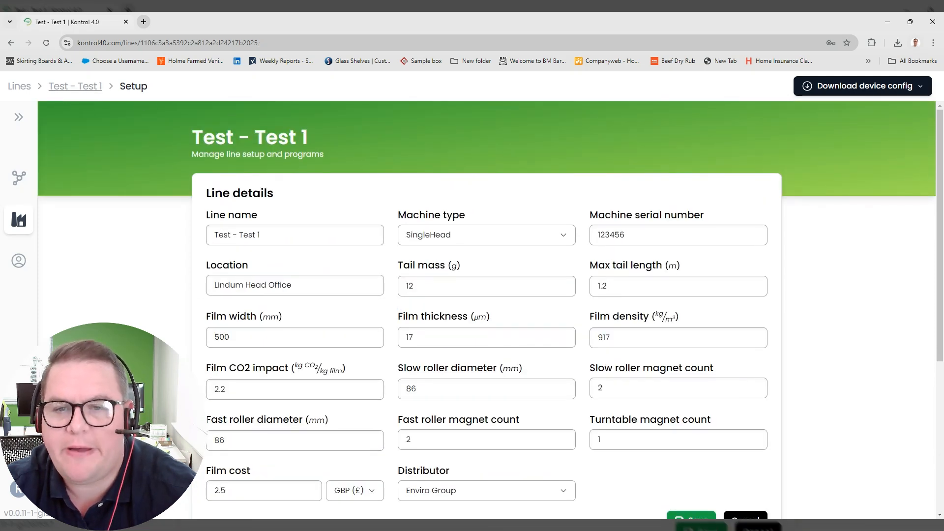
{"action": "left_click", "coordinate": [75, 87]}
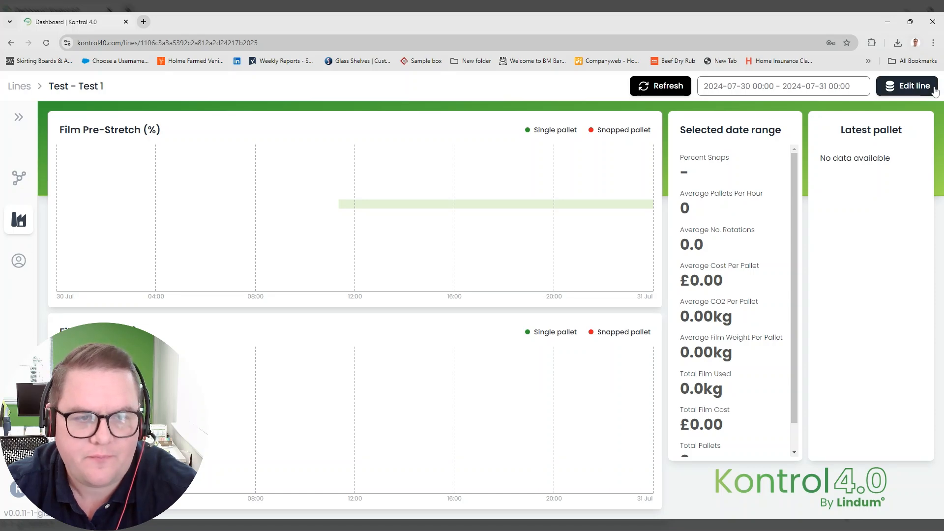
Reopen the setup of the Test - Test 1 line, delete the line with its programs, and confirm the deletion
{"action": "left_click", "coordinate": [908, 86]}
{"action": "scroll", "coordinate": [774, 274], "scroll_direction": "down", "scroll_amount": 2}
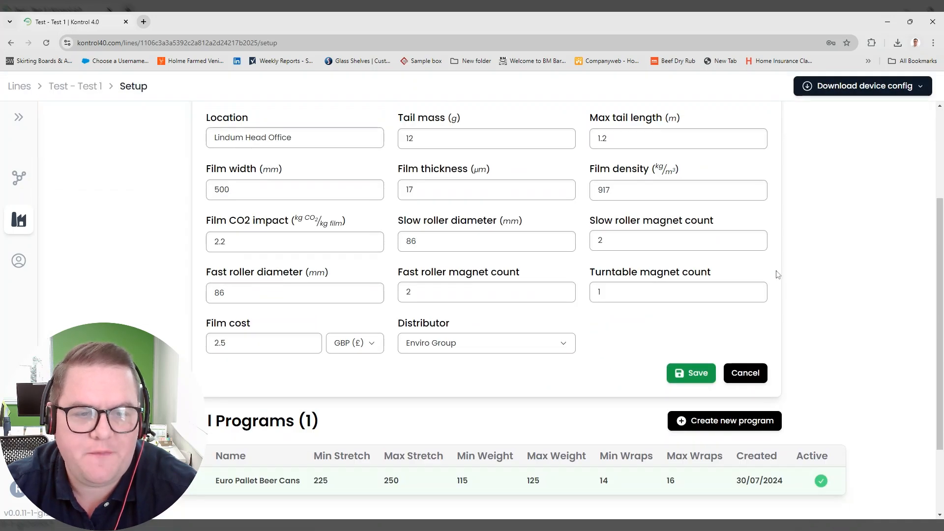
{"action": "scroll", "coordinate": [751, 282], "scroll_direction": "down", "scroll_amount": 2}
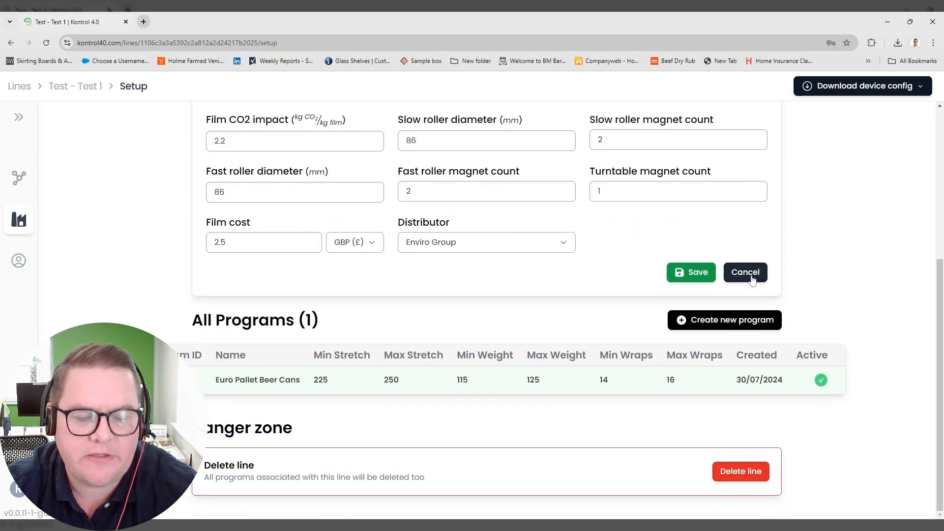
{"action": "left_click", "coordinate": [753, 473]}
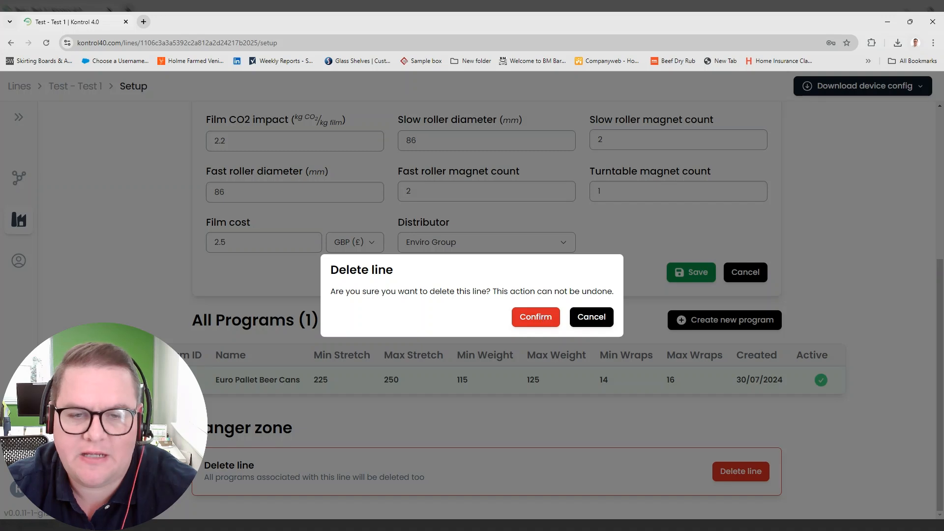
{"action": "left_click", "coordinate": [541, 317]}
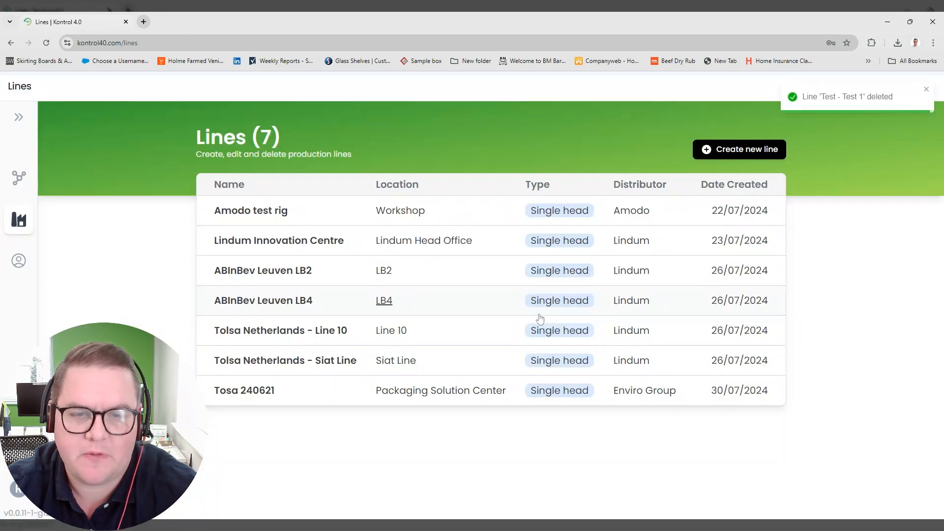